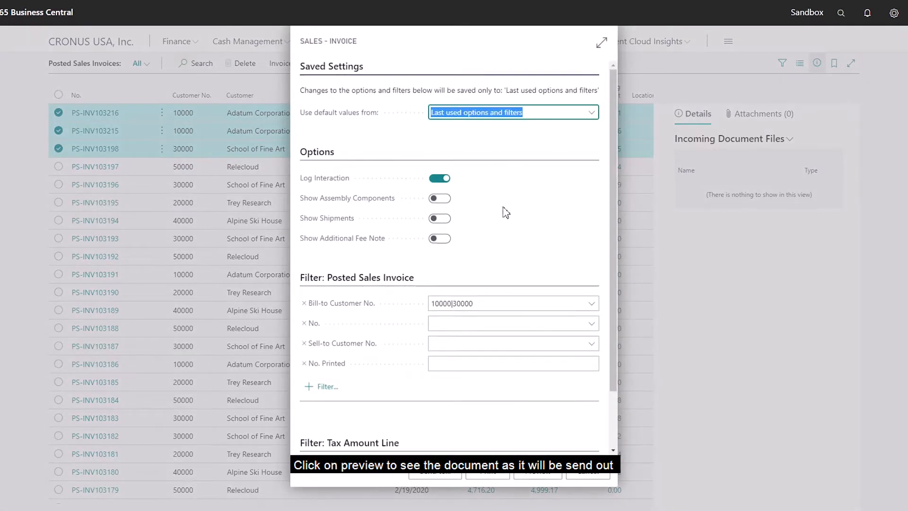
Step: Preview the selected posted sales invoices, pin the page navigation actions and advance through the documents to the third invoice
click(538, 473)
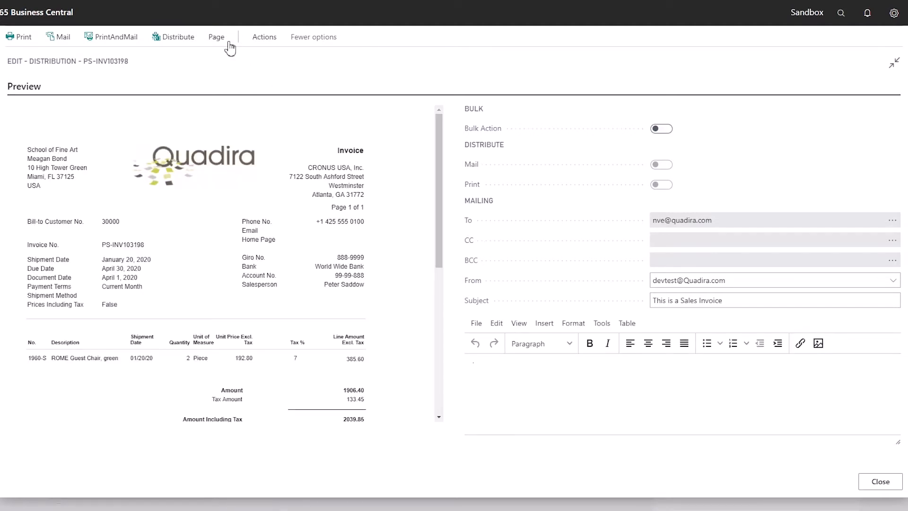
click(226, 40)
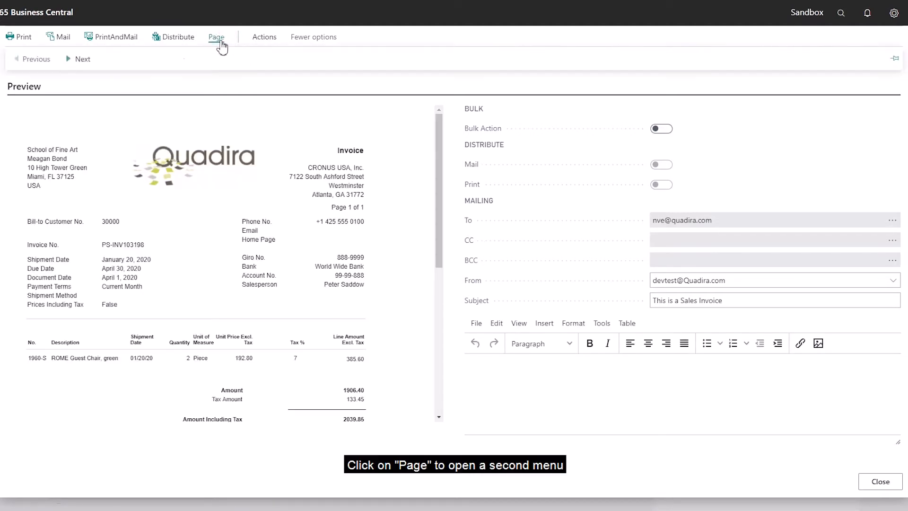
click(894, 60)
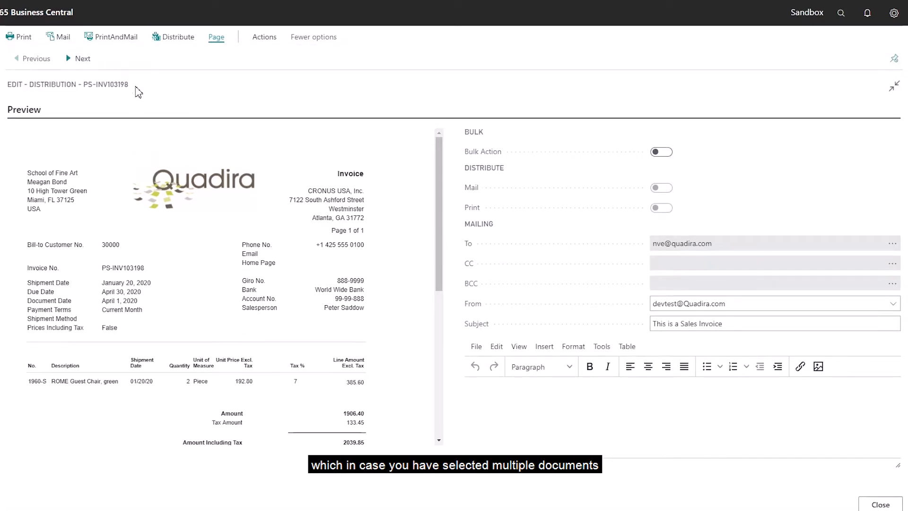
click(83, 59)
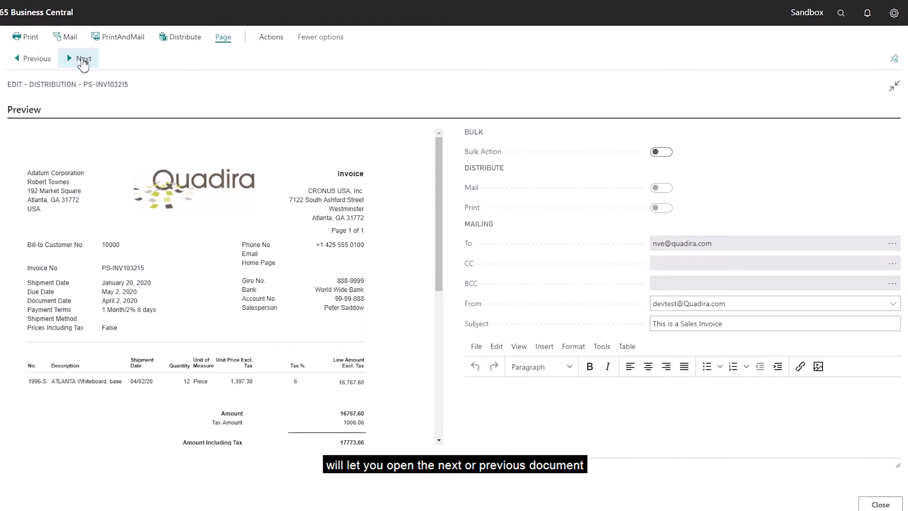
click(82, 59)
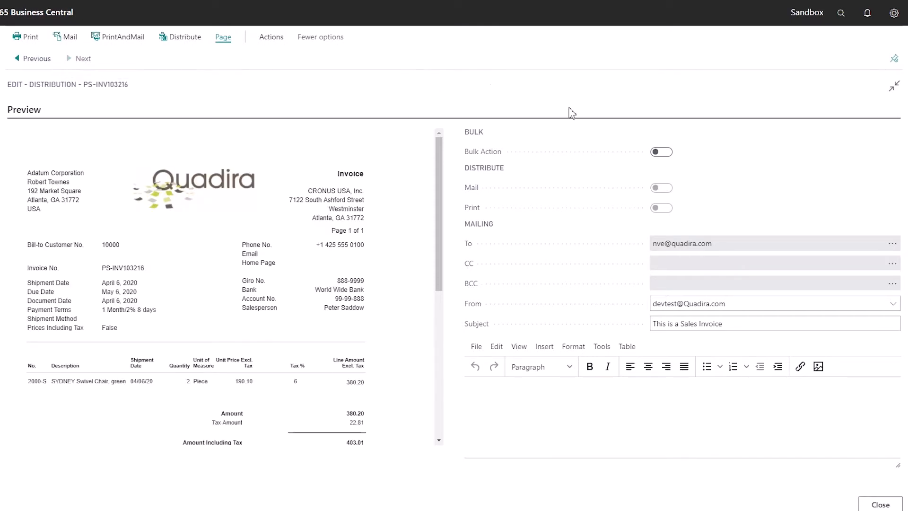
Step: Enable Bulk Action, run PrintAndMail for all selected invoices, review the print preview through page 3 and cancel printing
click(669, 153)
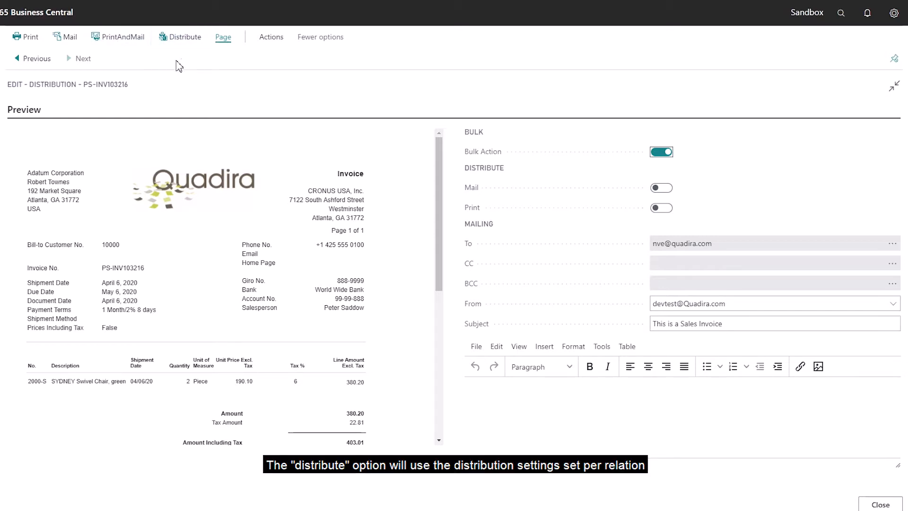
click(93, 35)
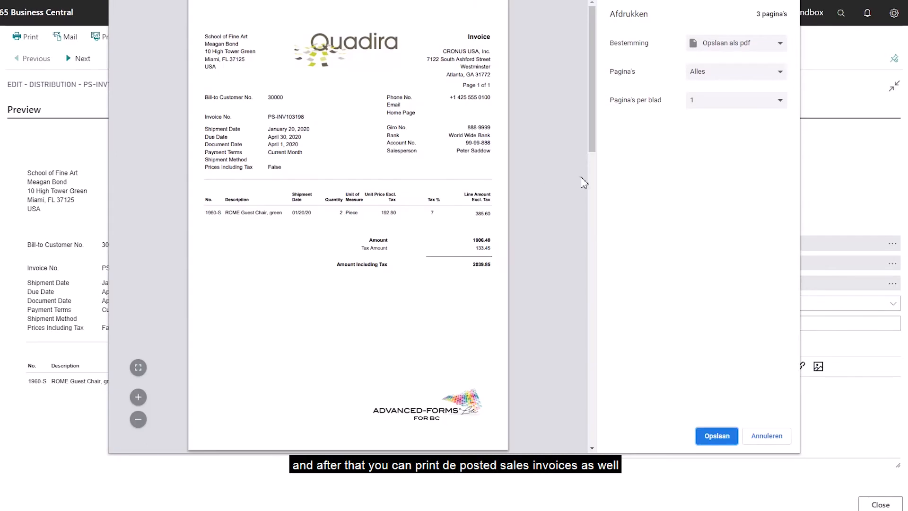
drag(592, 155, 608, 431)
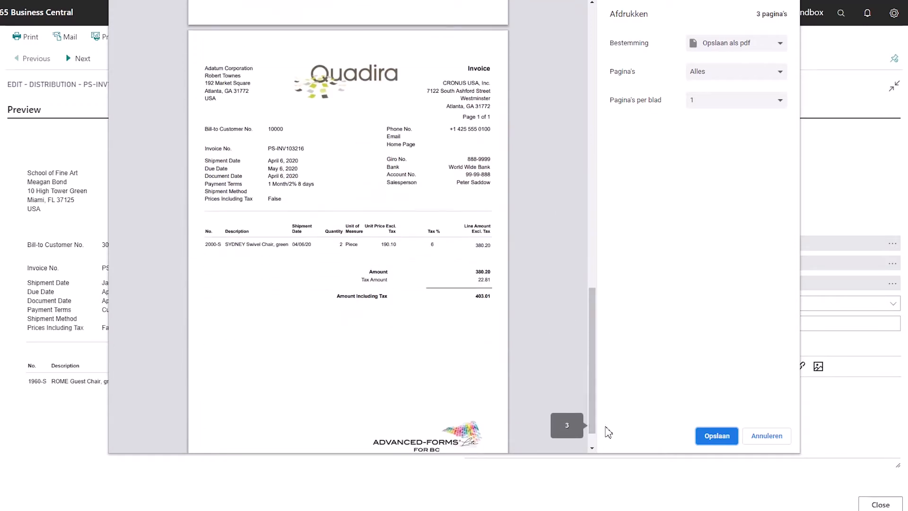
click(780, 444)
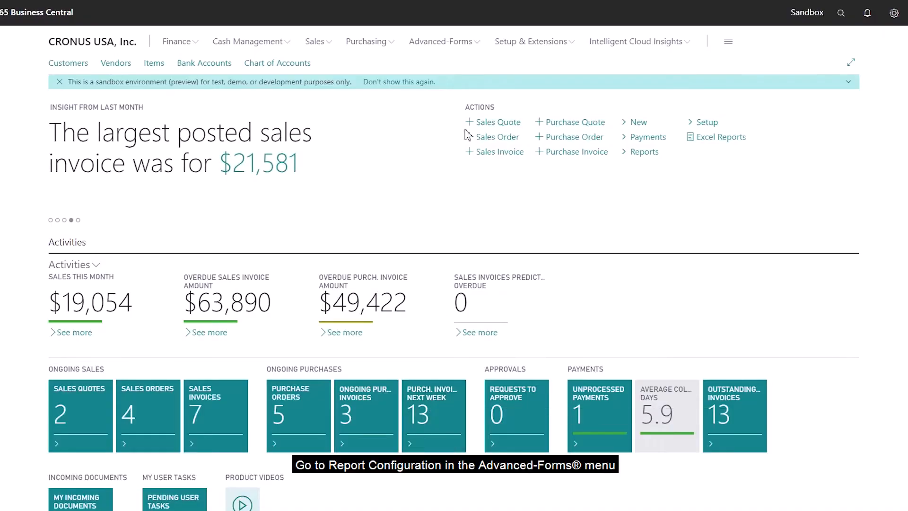
Step: Open the Advanced-Forms report configuration for Standard Sales - Invoice (1306), review its Archive and Email Archive settings, and close it
click(455, 40)
click(177, 70)
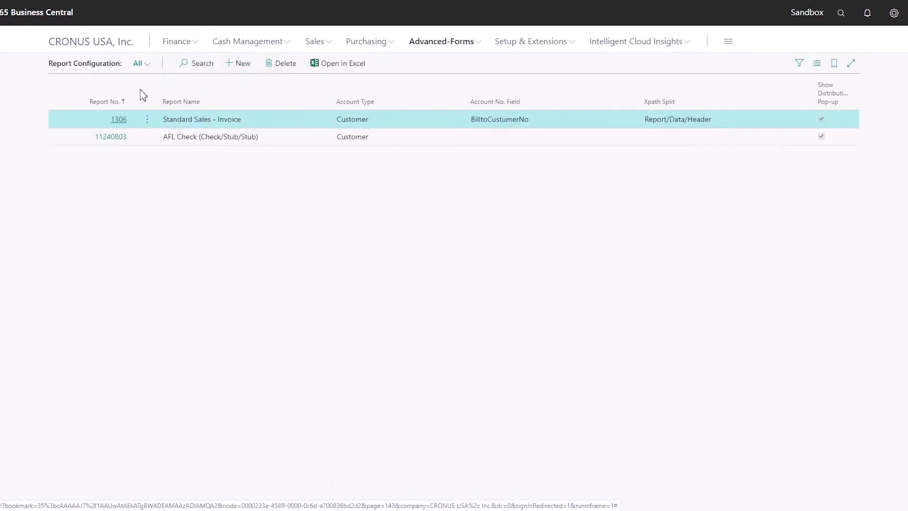
click(119, 120)
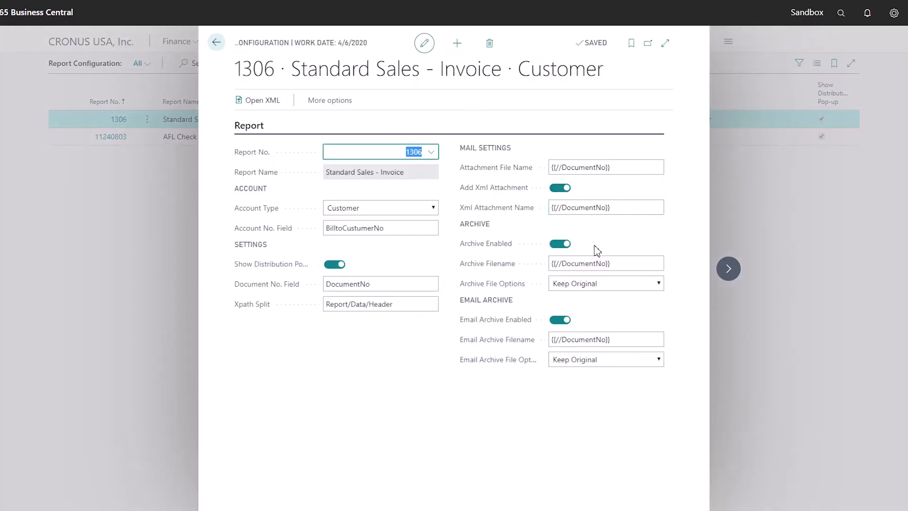
drag(463, 223, 628, 377)
click(619, 410)
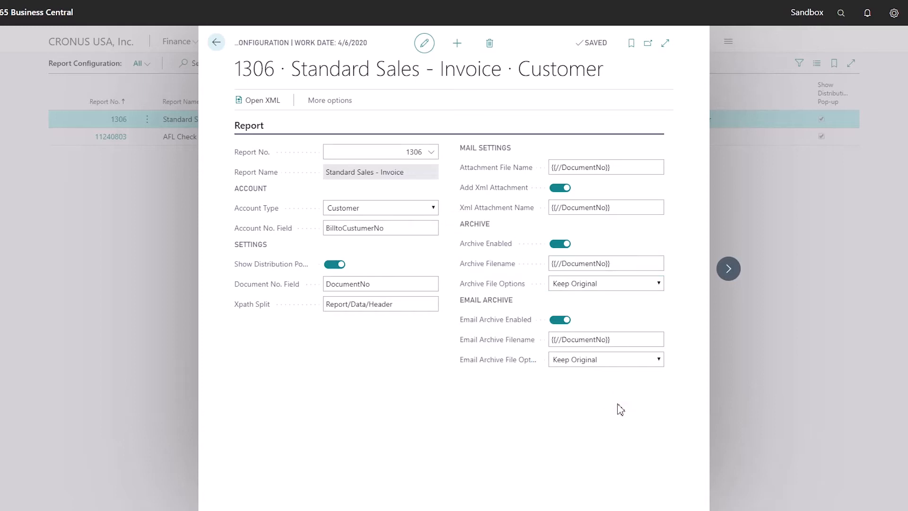
click(800, 198)
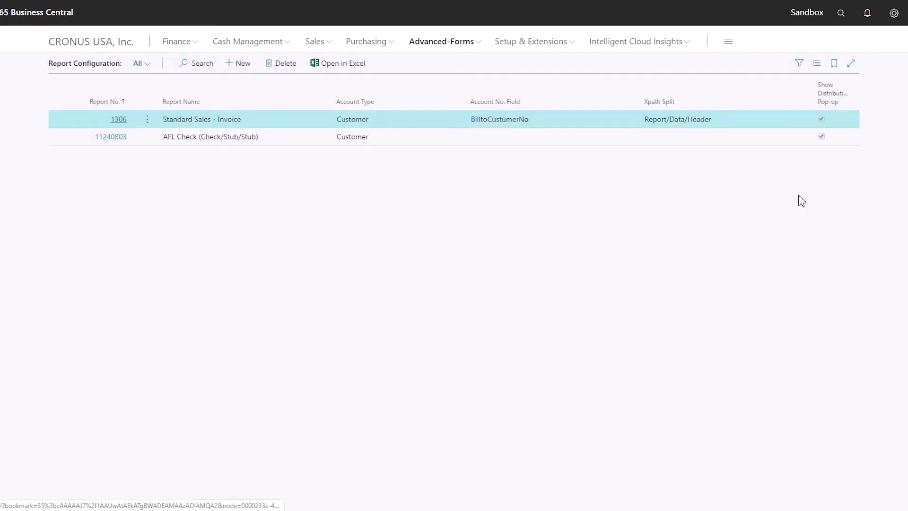
Step: Open the central Advanced-Forms archive and download the archived document PS-INV103216.pdf
click(476, 44)
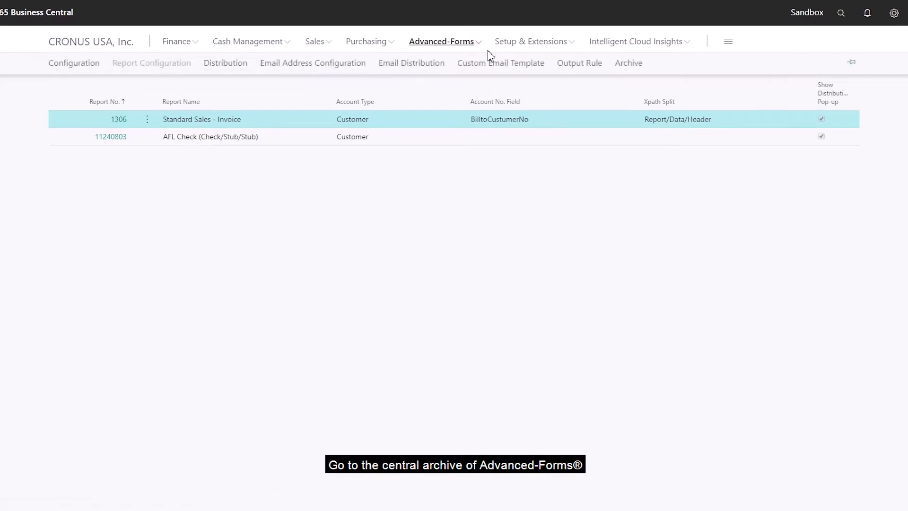
click(638, 65)
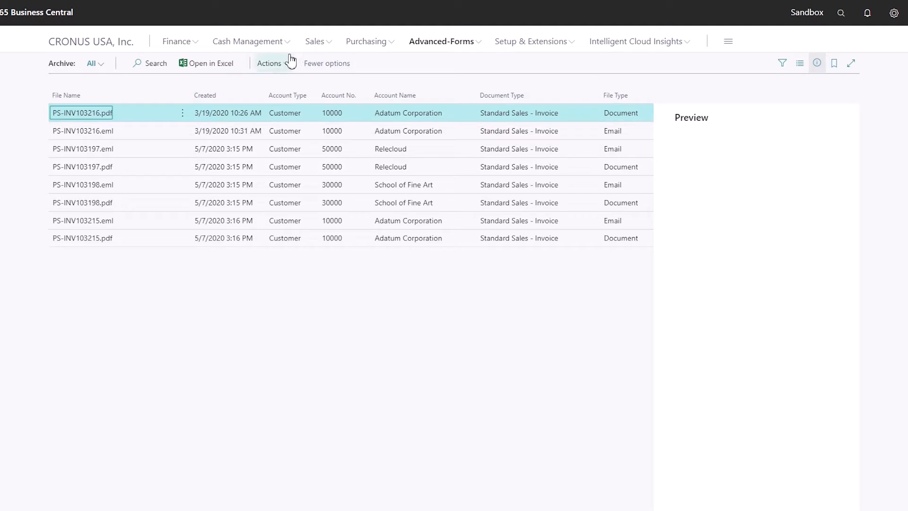
click(182, 114)
click(279, 66)
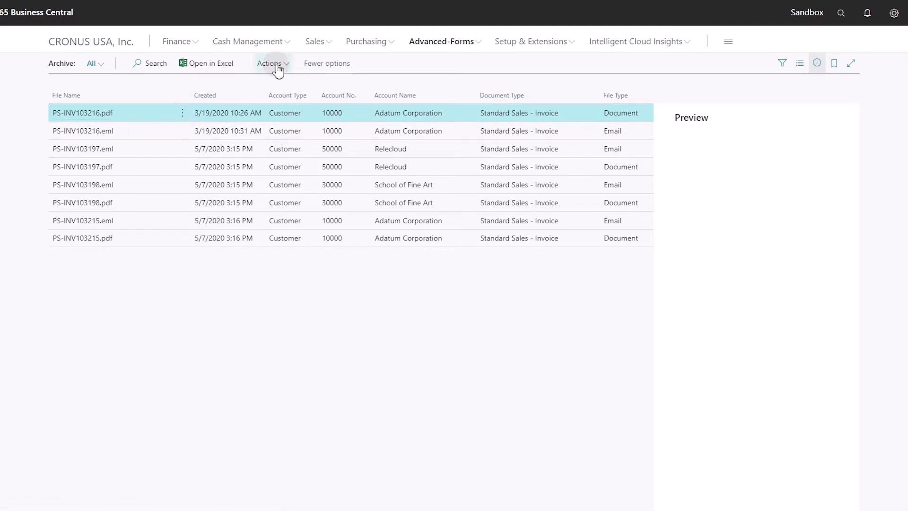
click(278, 65)
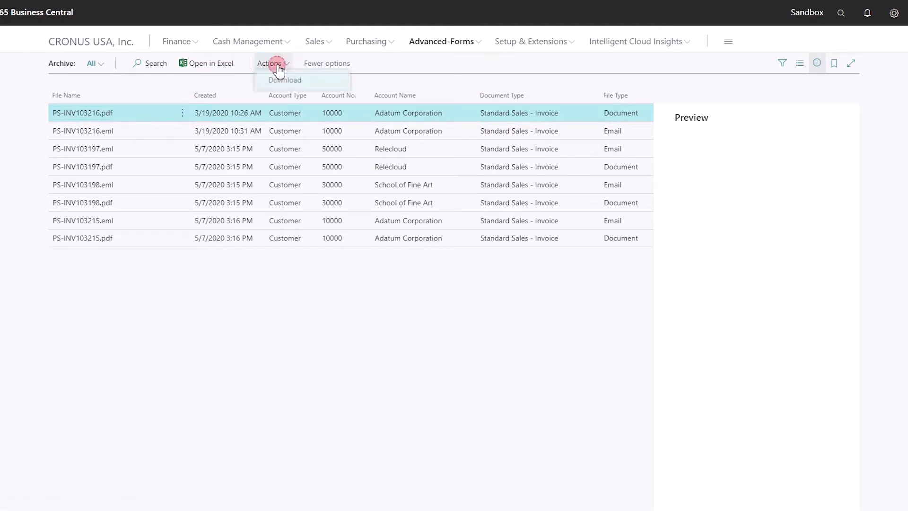
click(302, 87)
click(419, 294)
Step: Open the customer card of Adatum Corporation from the sales customer list and view its lower sections
click(469, 42)
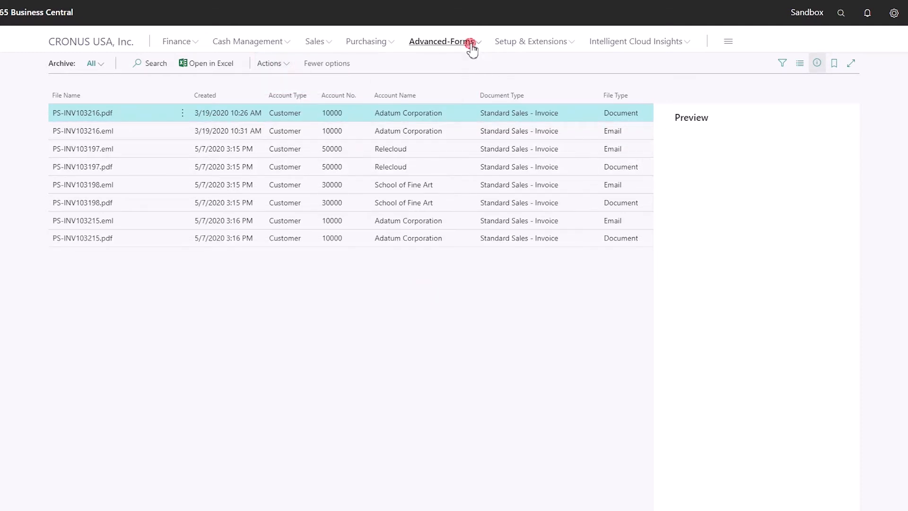
click(312, 44)
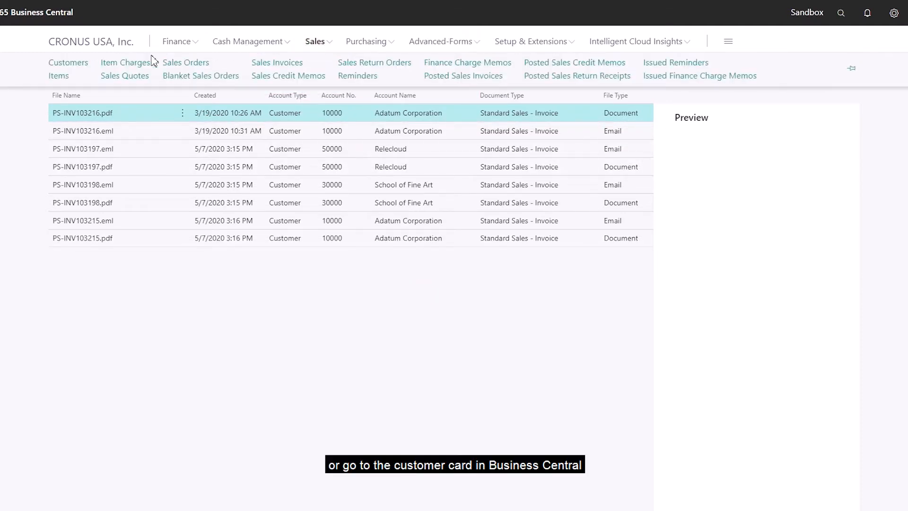
click(87, 63)
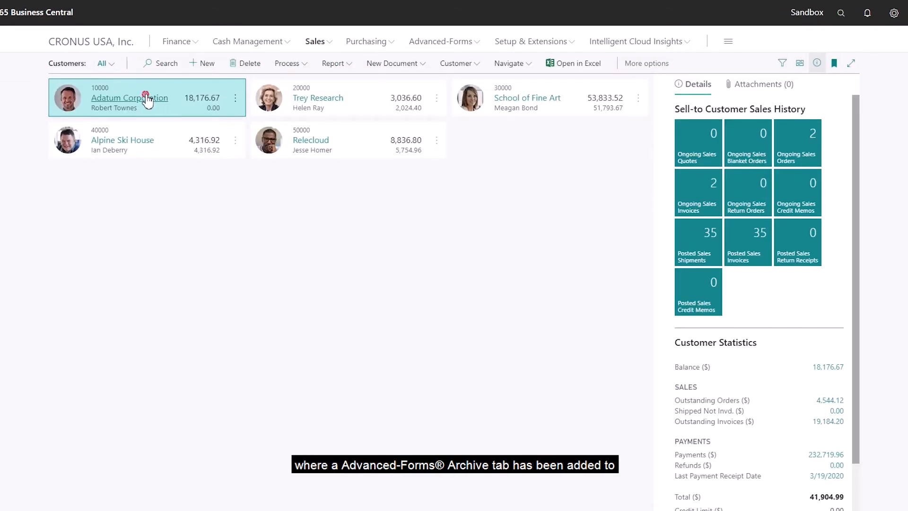
click(147, 98)
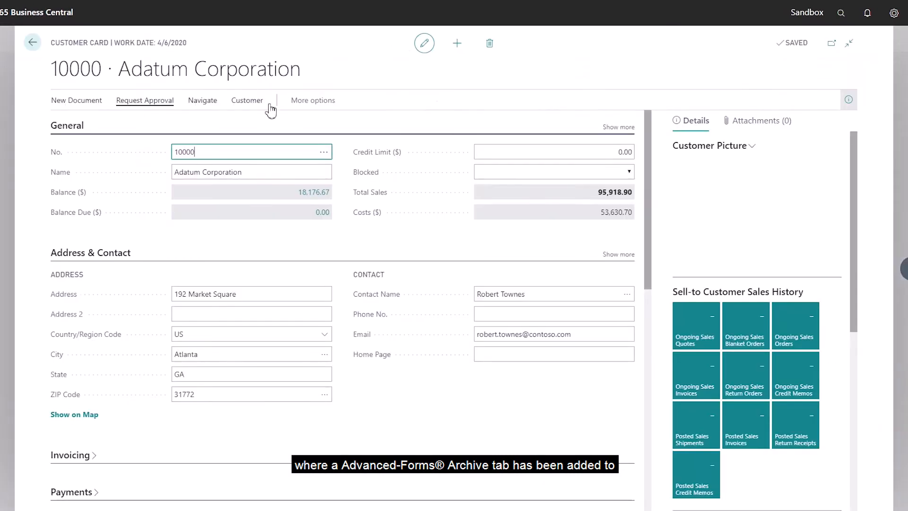
drag(647, 180, 644, 412)
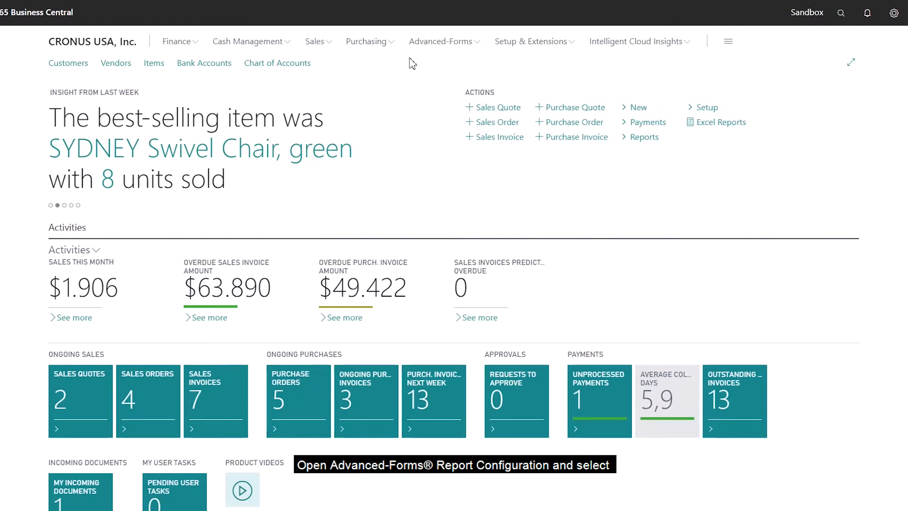
Step: Open the Advanced-Forms report configuration for report 1306, Standard Sales - Invoice, and start adding custom report fields
click(428, 43)
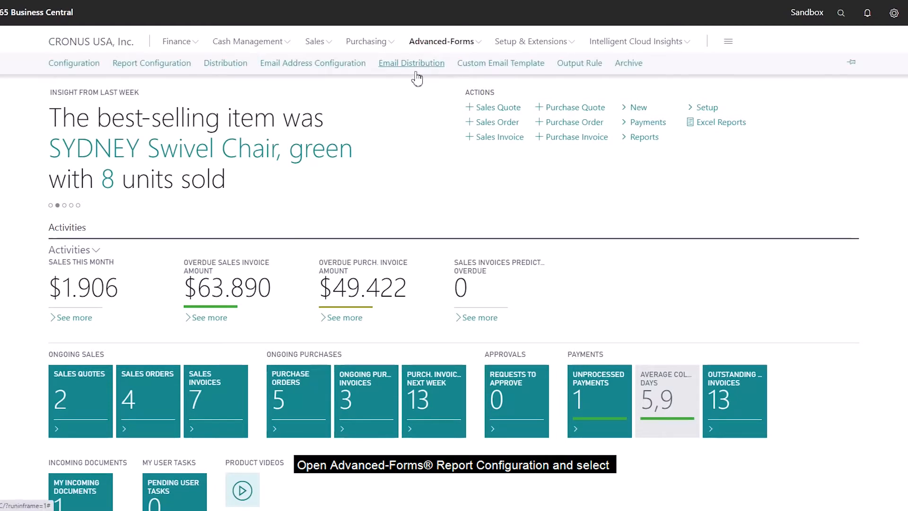
click(171, 64)
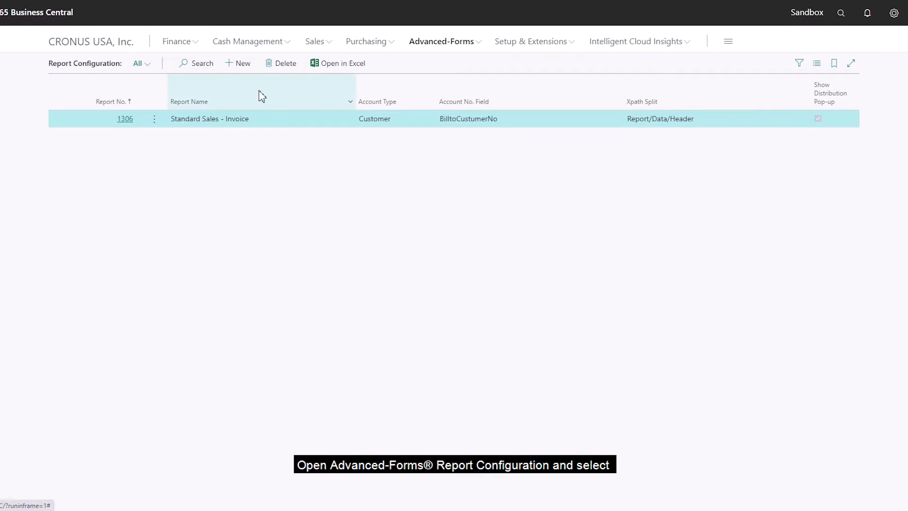
click(126, 119)
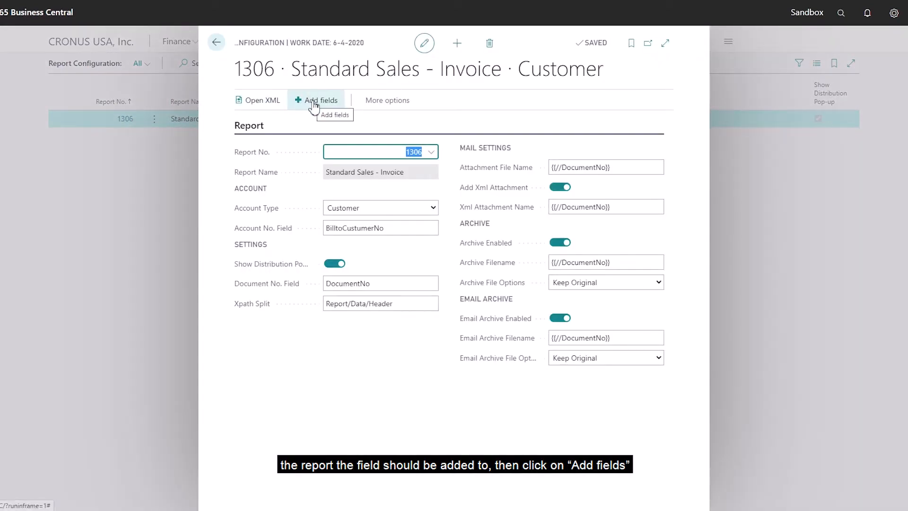
click(318, 102)
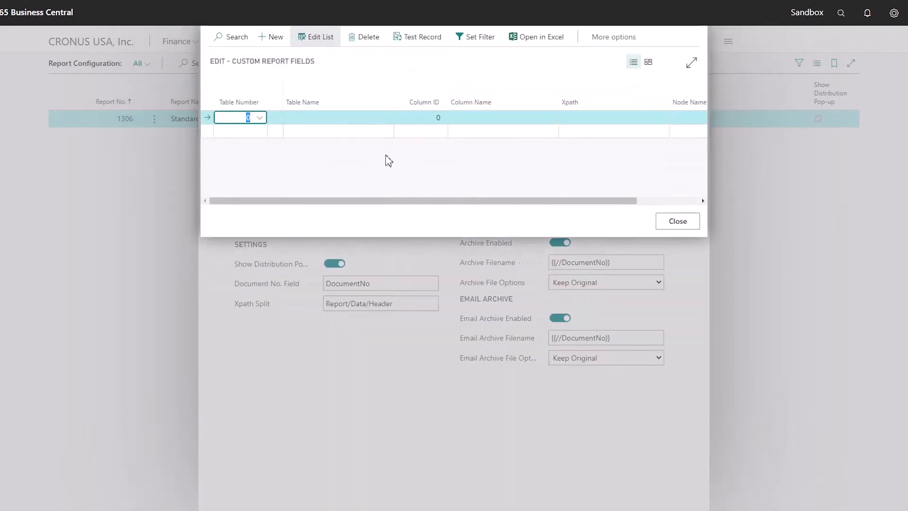
Step: Set the table number of the first custom report field to 287, Customer Bank Account
click(260, 118)
scroll(284, 172, down, 4)
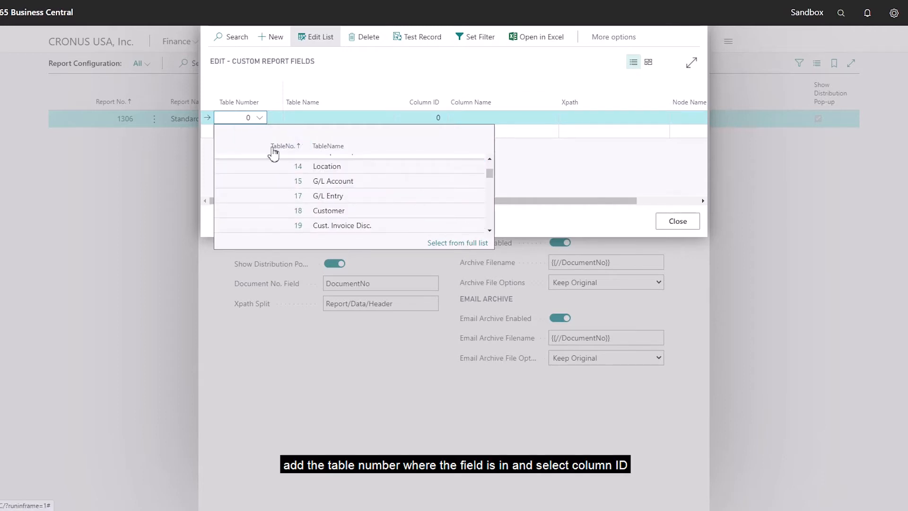
double_click(247, 117)
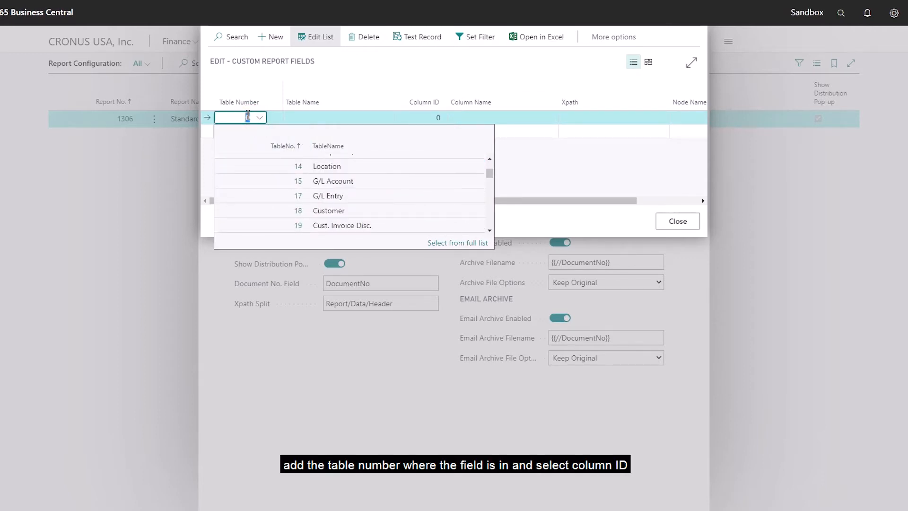
text(287)
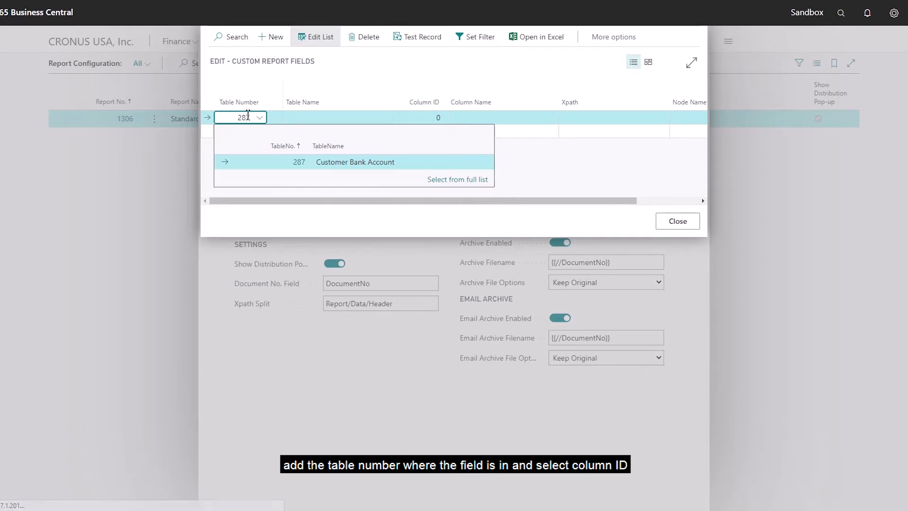
click(294, 165)
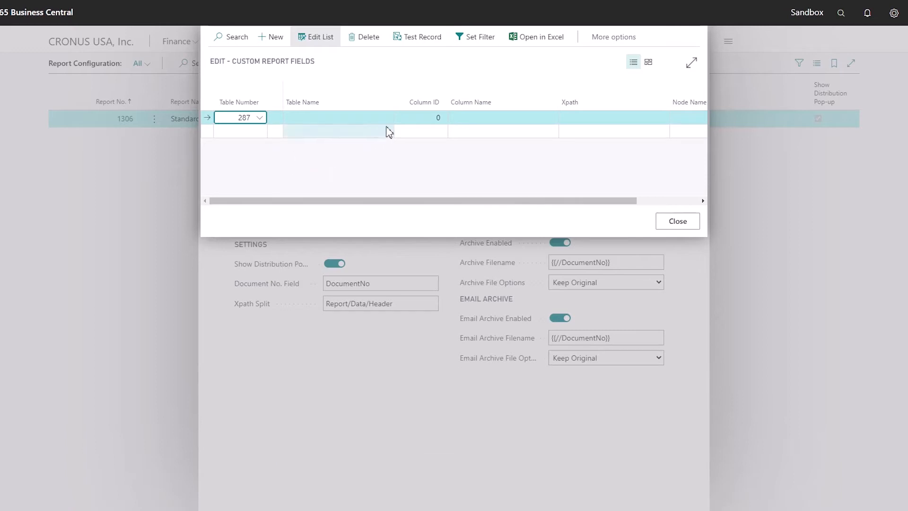
Step: Set the column ID of the custom report field to 14, Bank Account No
click(427, 119)
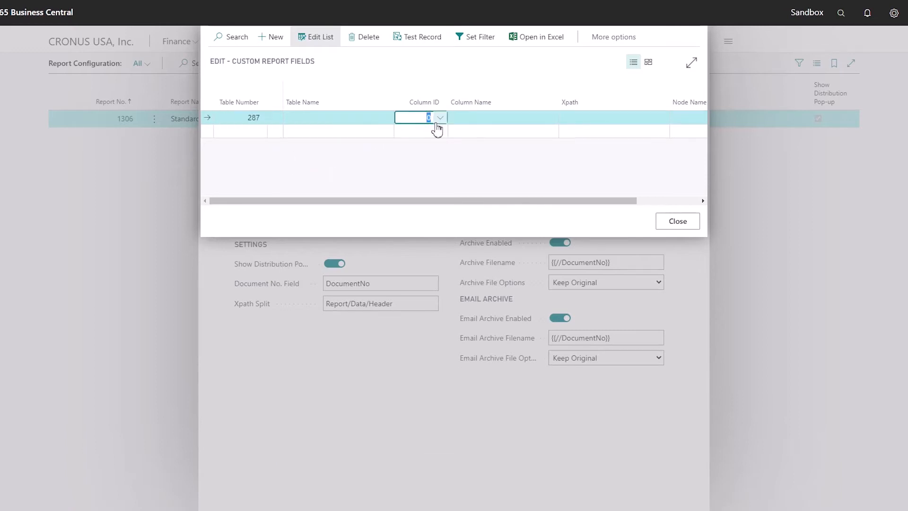
click(440, 120)
scroll(488, 208, down, 3)
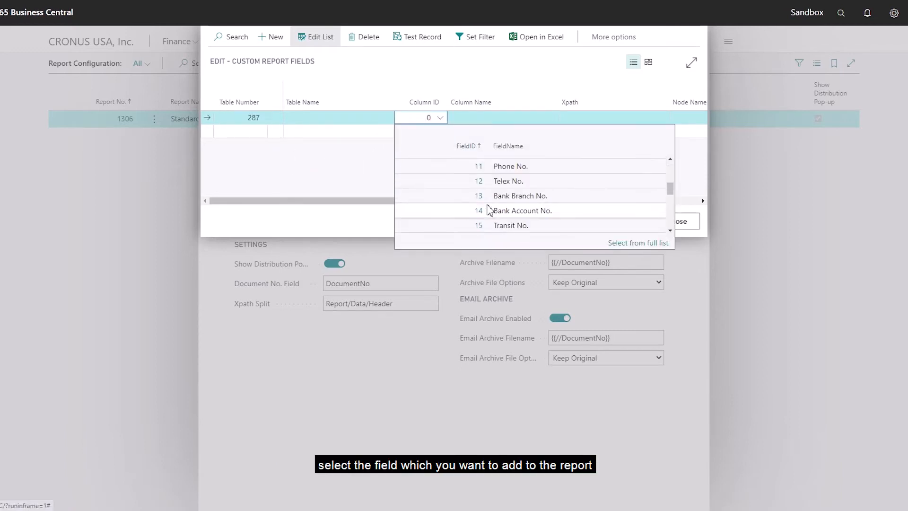
scroll(490, 211, down, 4)
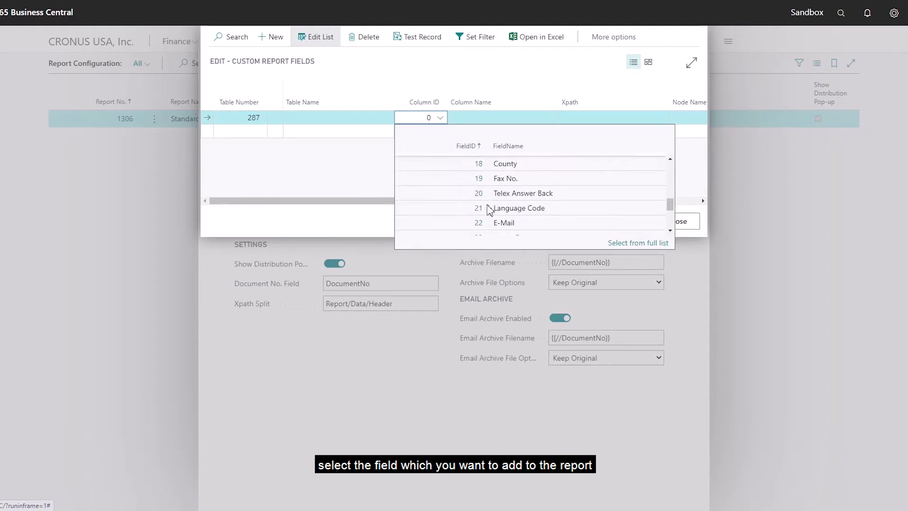
scroll(489, 209, down, 1)
scroll(492, 208, up, 3)
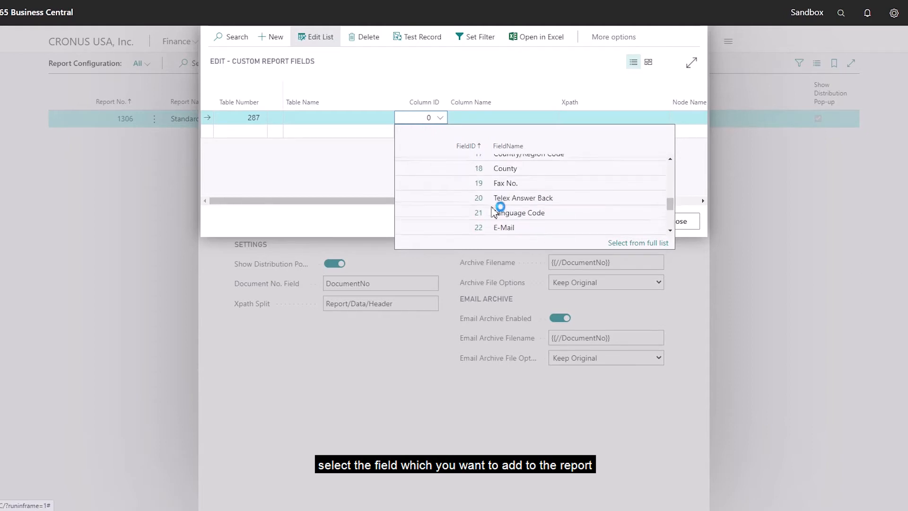
scroll(494, 208, up, 2)
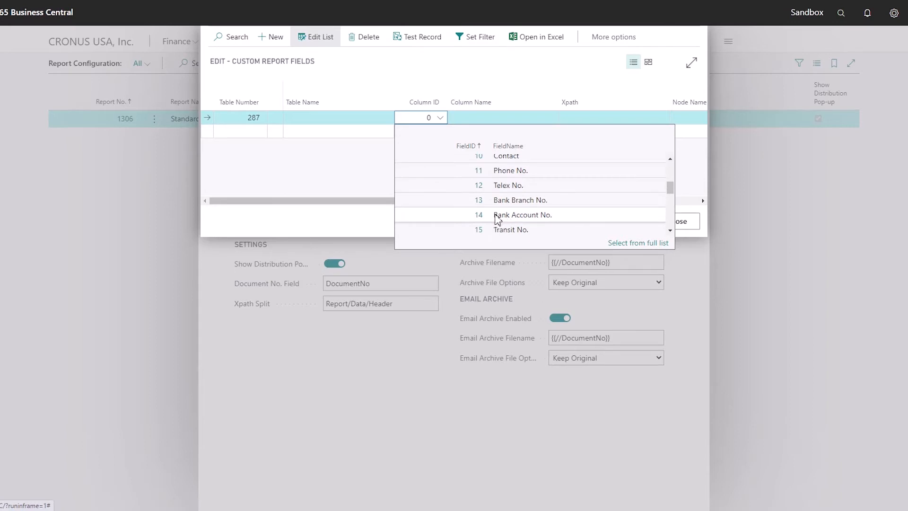
click(478, 217)
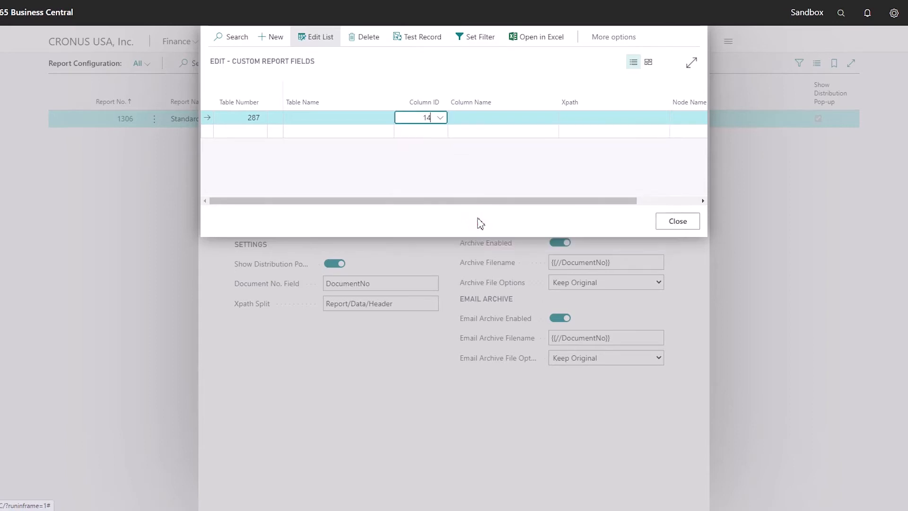
Step: Give the custom report field the Xpath Report/Data/Header and the node name AF_Bankaccount_No
click(592, 115)
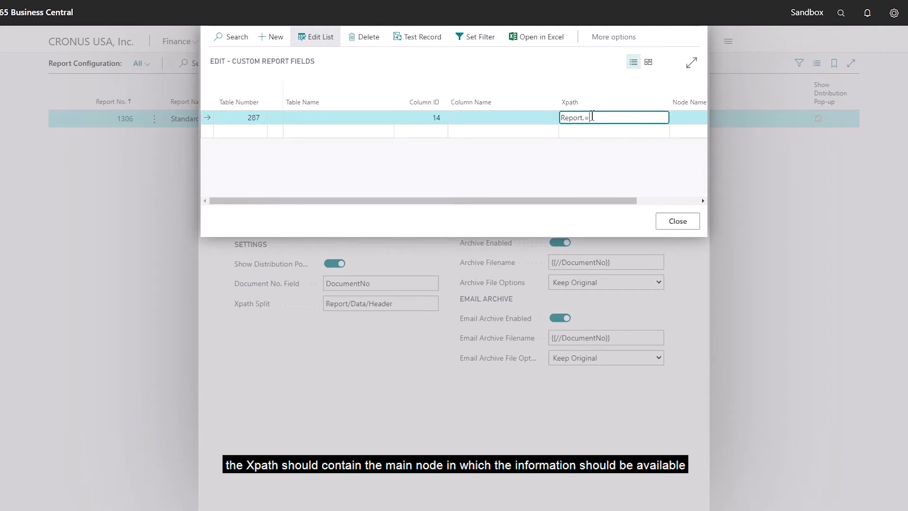
text(Report.)
key(BackSpace)
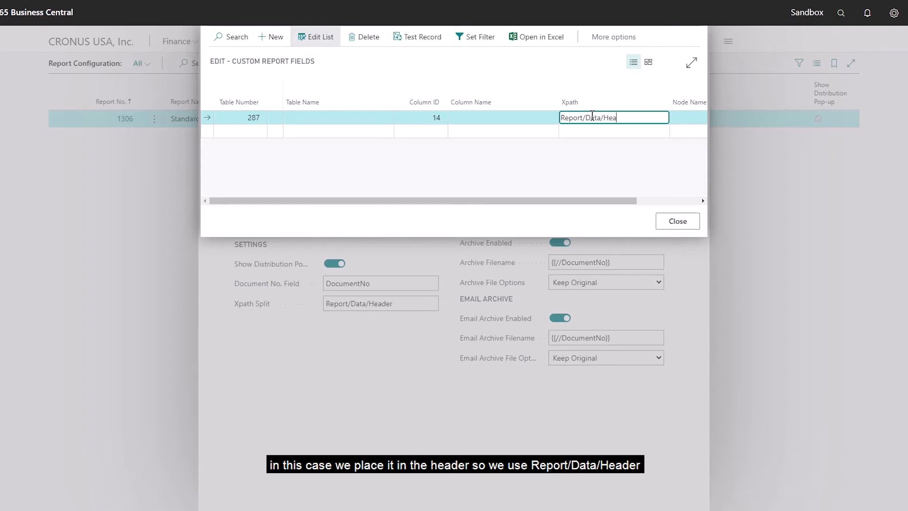
drag(573, 200, 636, 198)
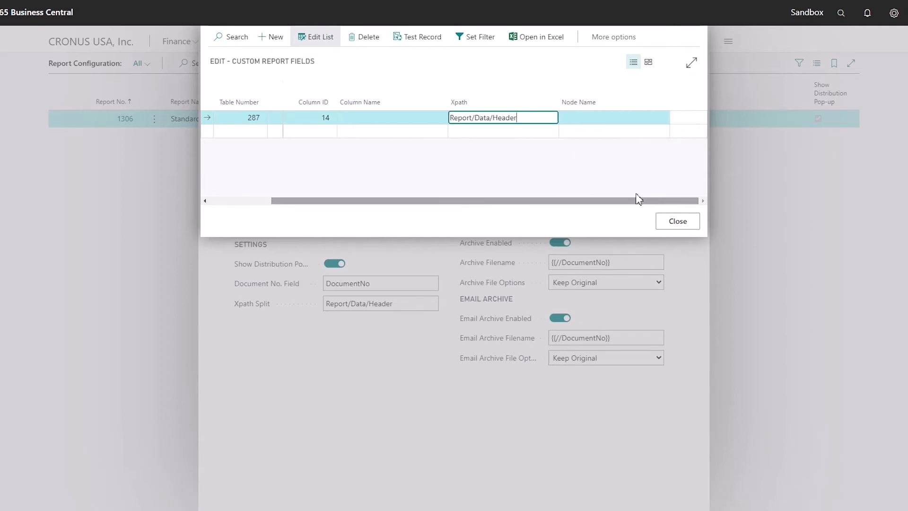
click(599, 119)
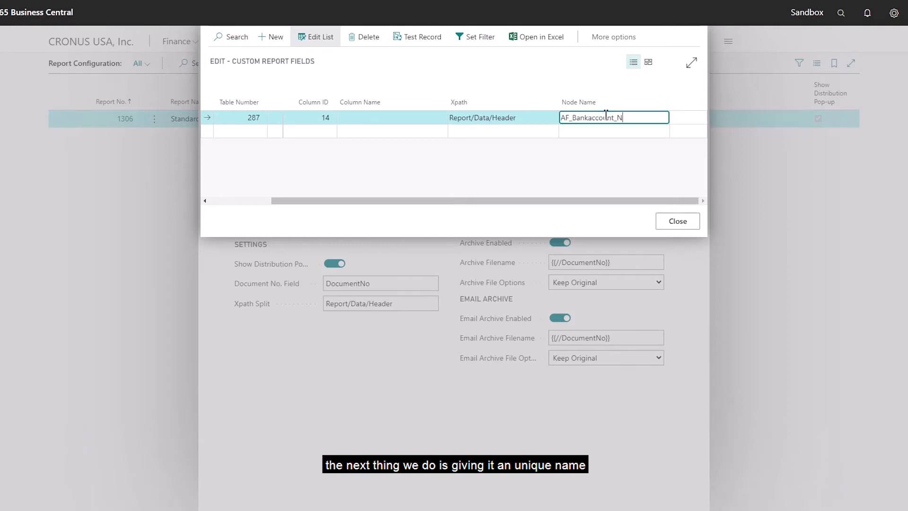
text(o)
Step: Add a filter to the custom report field where column 1, Customer No., equals {{Report/Data/Header/BilltocustumerNo}}
drag(517, 203, 434, 203)
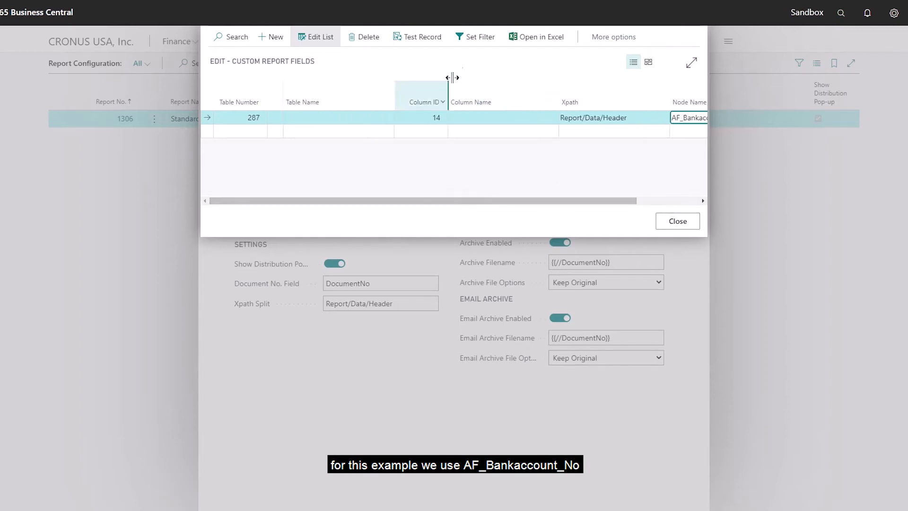
click(474, 42)
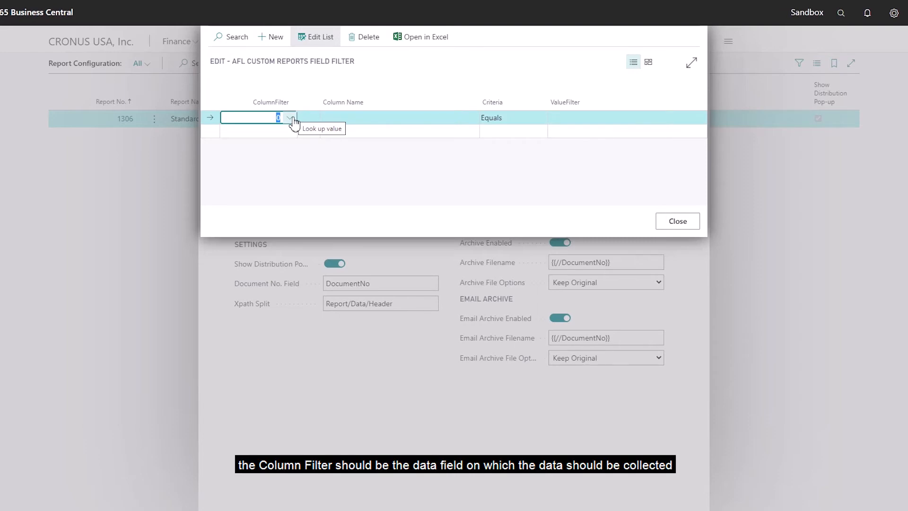
click(292, 119)
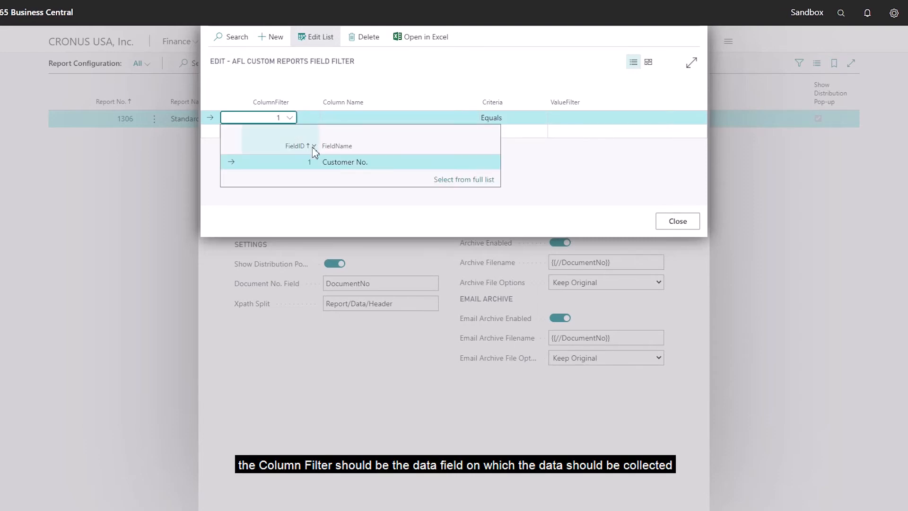
click(334, 164)
click(611, 116)
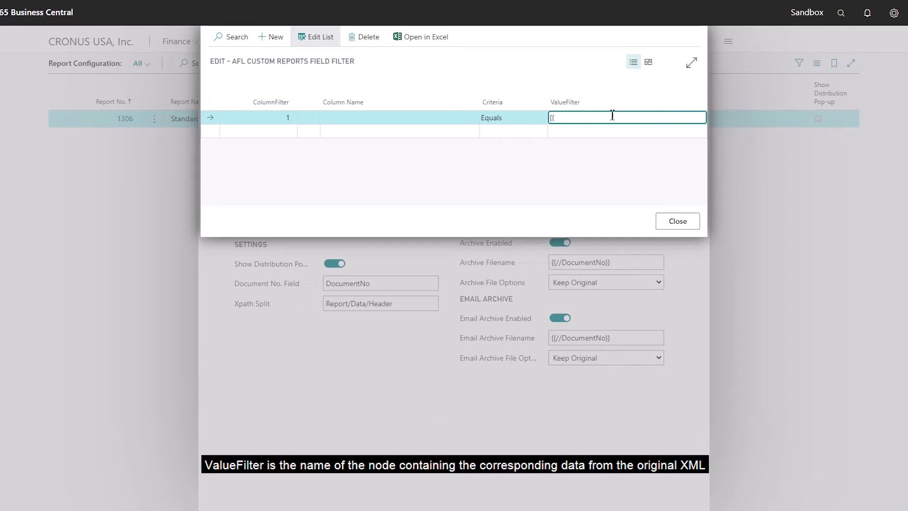
text({{Report/Data/Header/Billt)
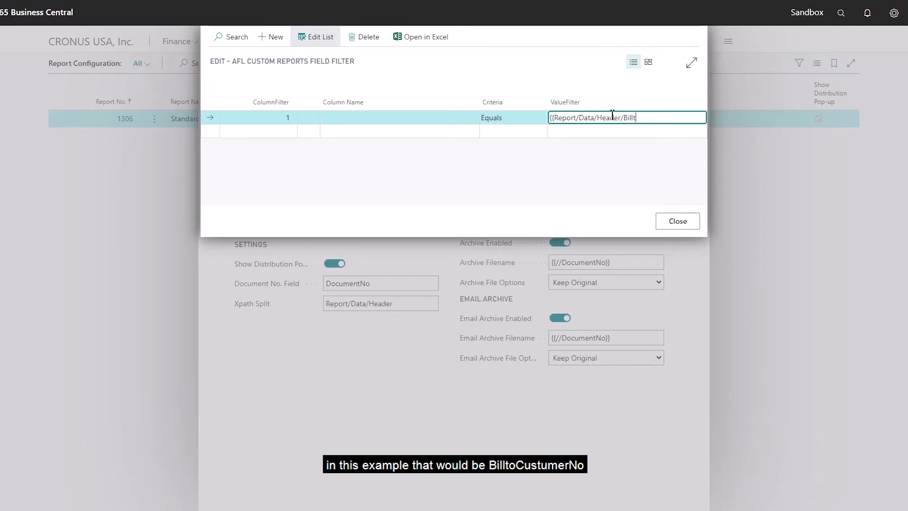
text(ocustumerNo)
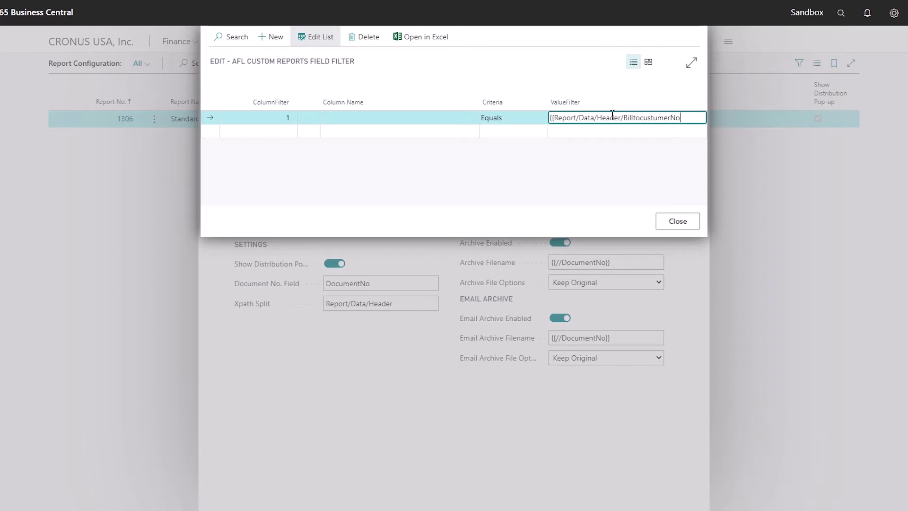
click(601, 203)
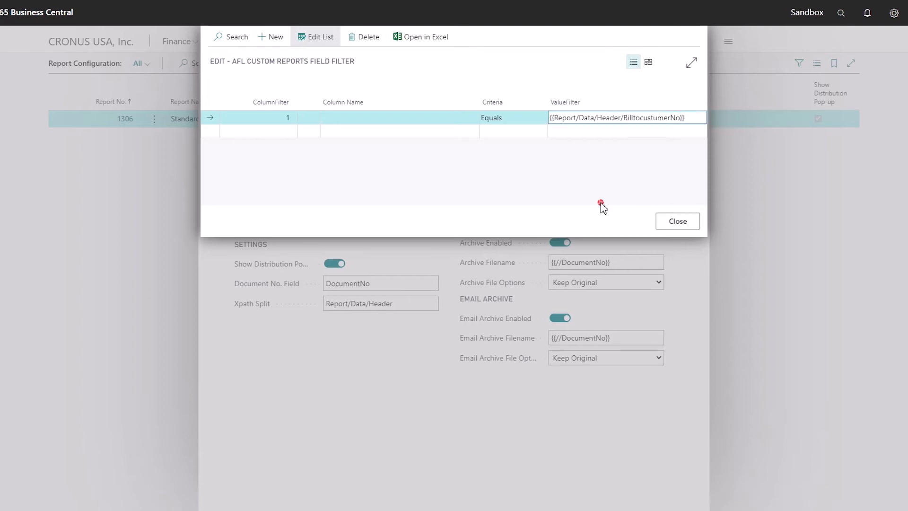
click(669, 226)
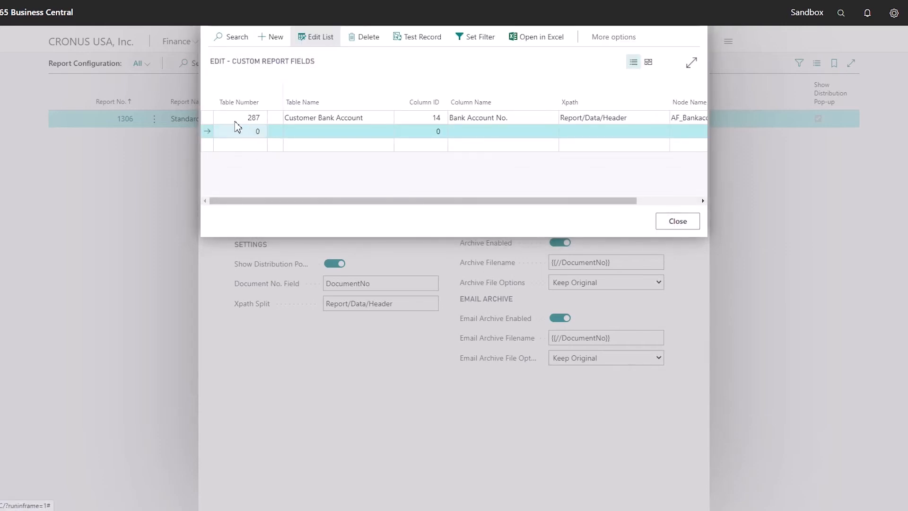
Step: Test the Customer Bank Account record against posted sales invoice PS-INV103191, then close the custom report fields
click(207, 121)
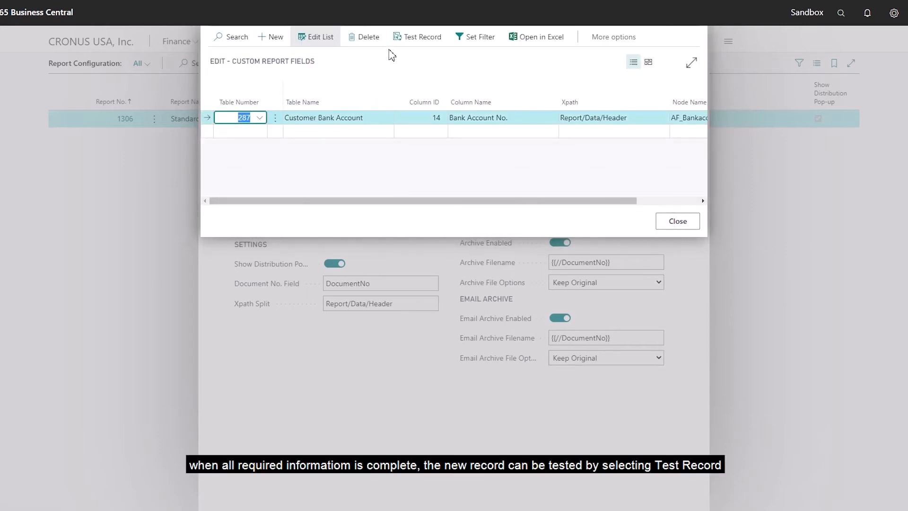
click(422, 42)
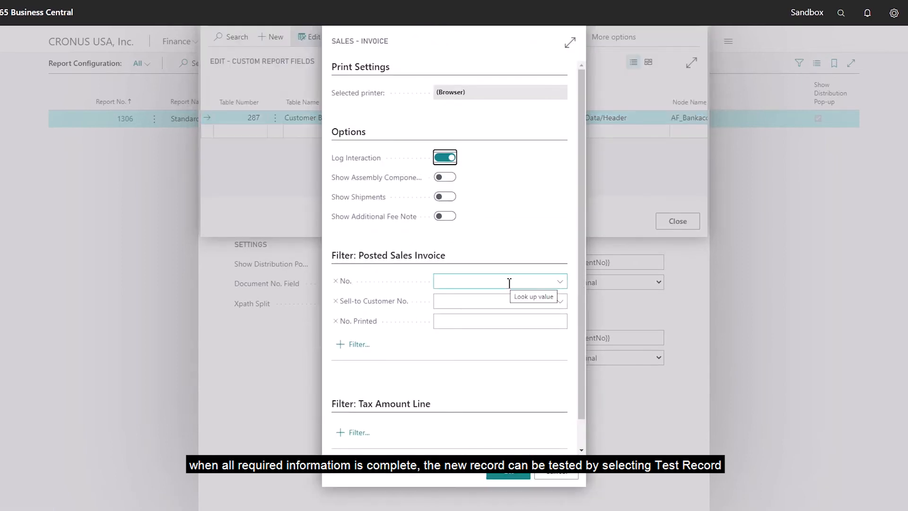
click(509, 283)
text(PS-INV103191)
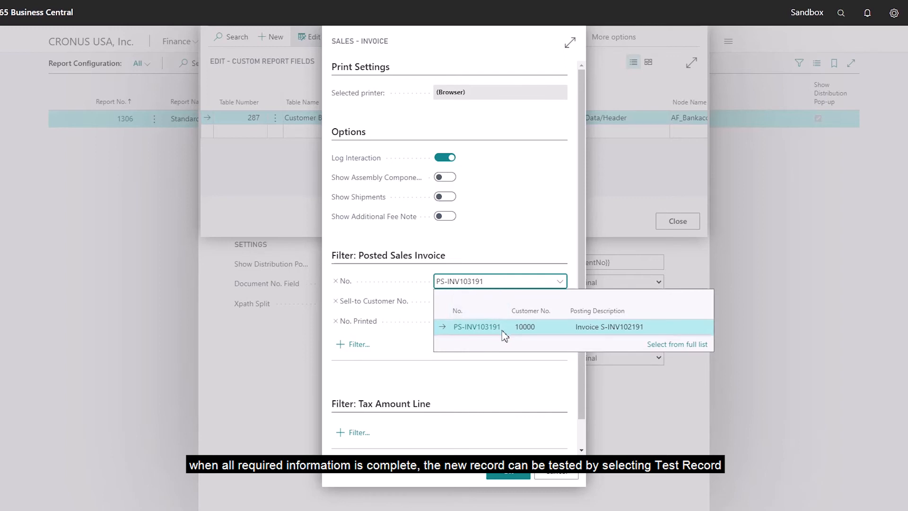
click(489, 327)
key(ctrl+c)
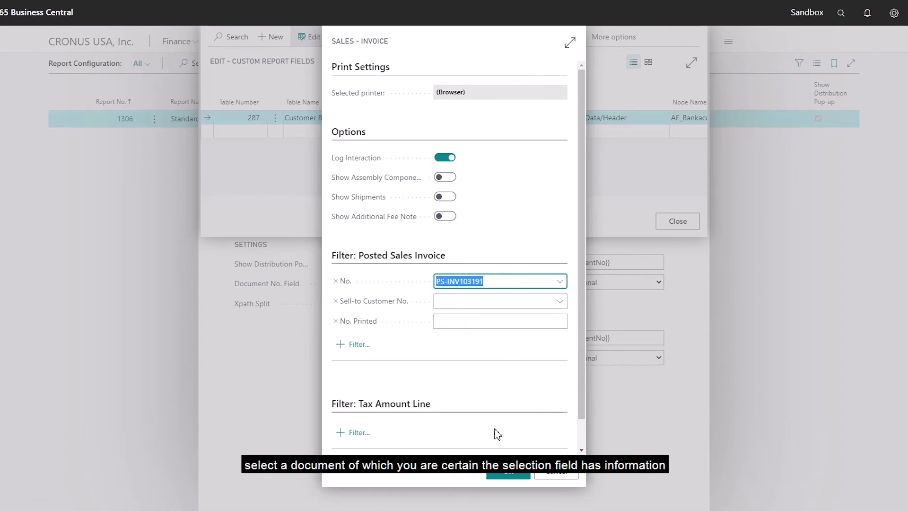
click(507, 475)
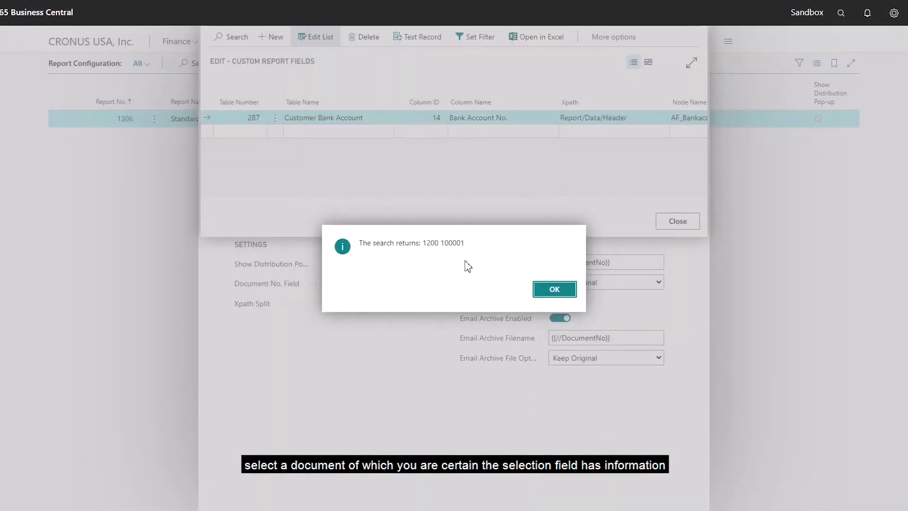
drag(466, 243, 363, 251)
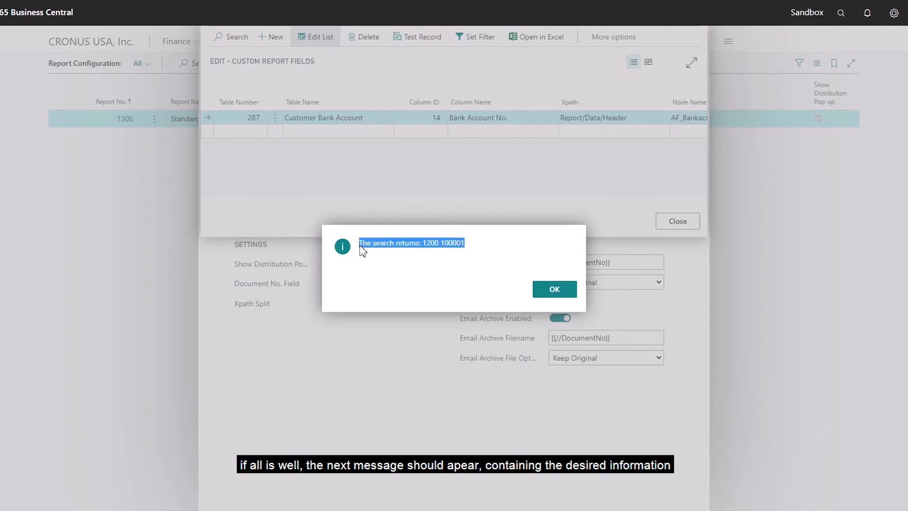
click(551, 290)
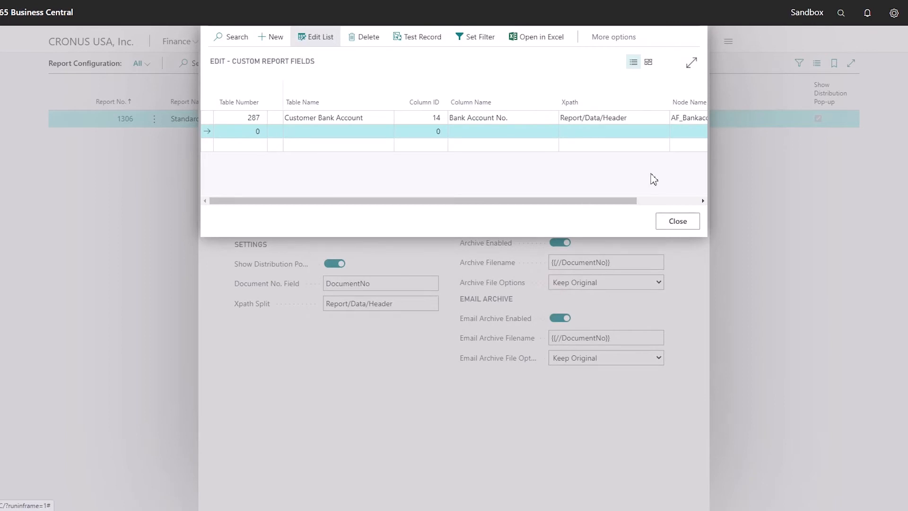
click(678, 222)
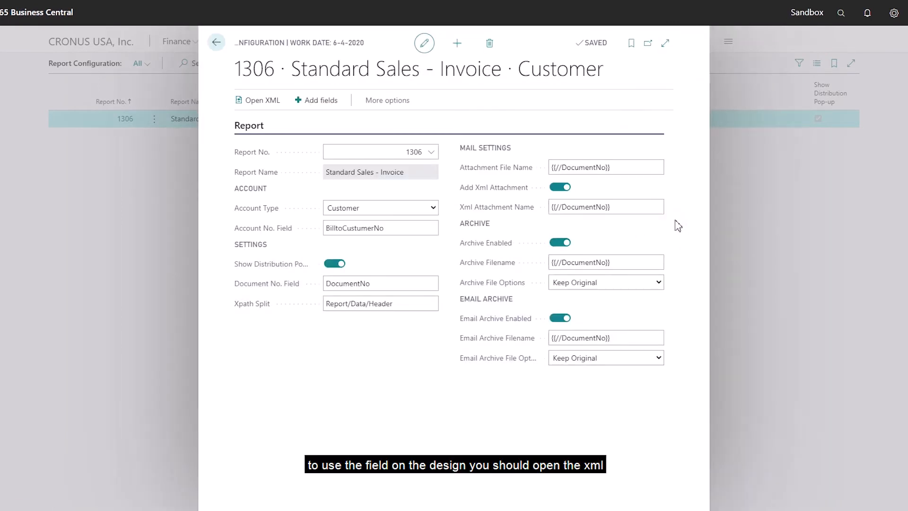
Step: Generate the report 1306 XML for posted sales invoice PS-INV103191 and open the downloaded file
click(263, 103)
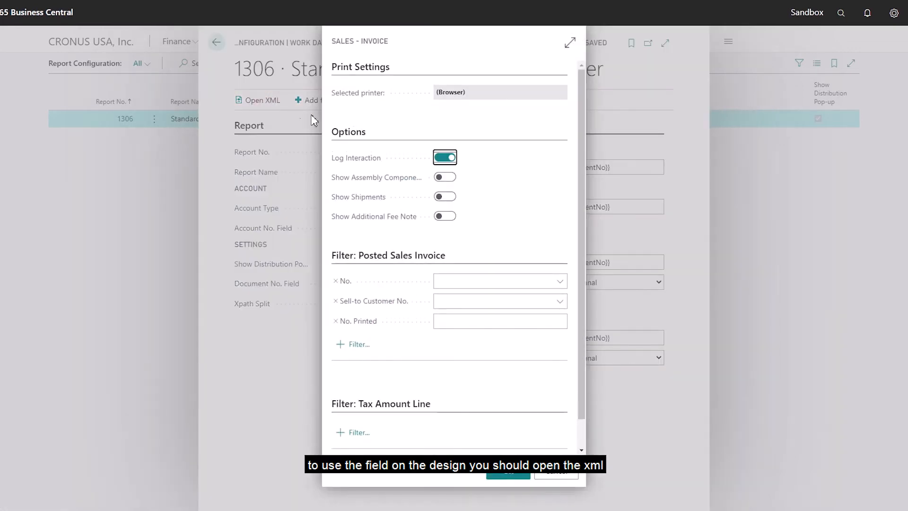
click(505, 283)
key(ctrl+v)
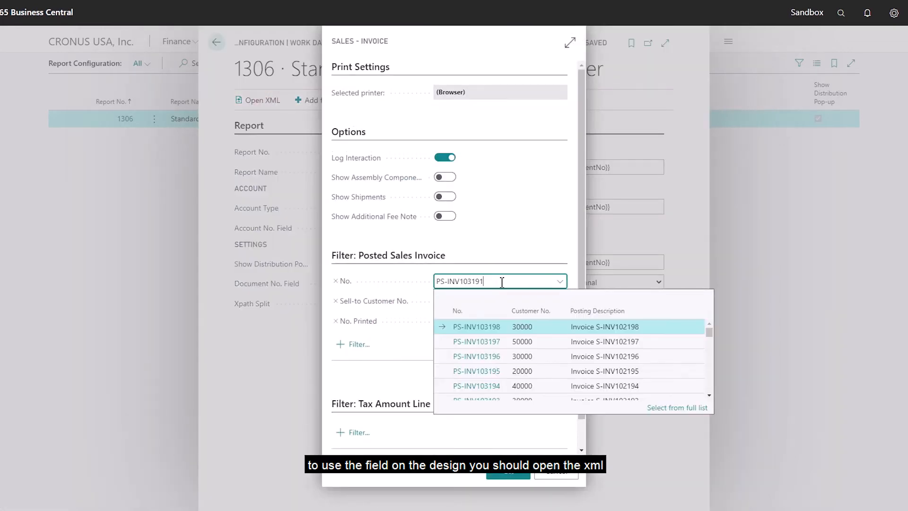
click(477, 327)
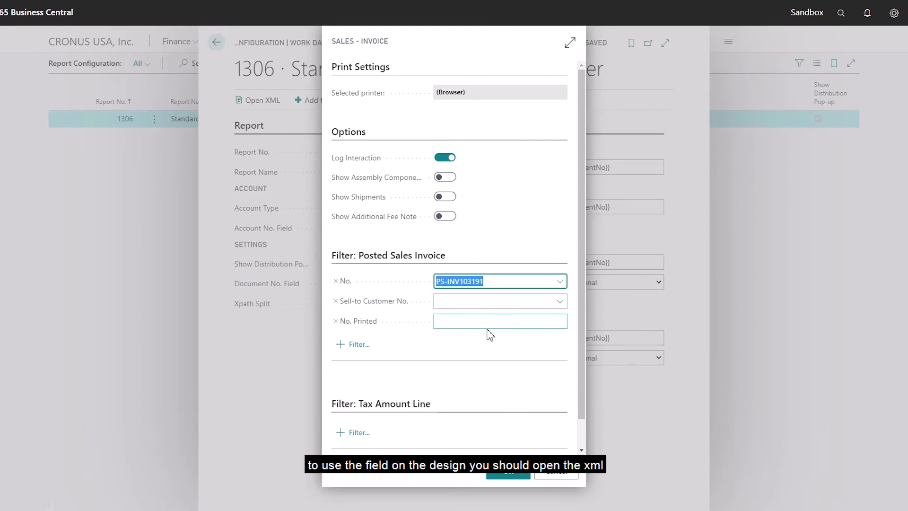
click(500, 349)
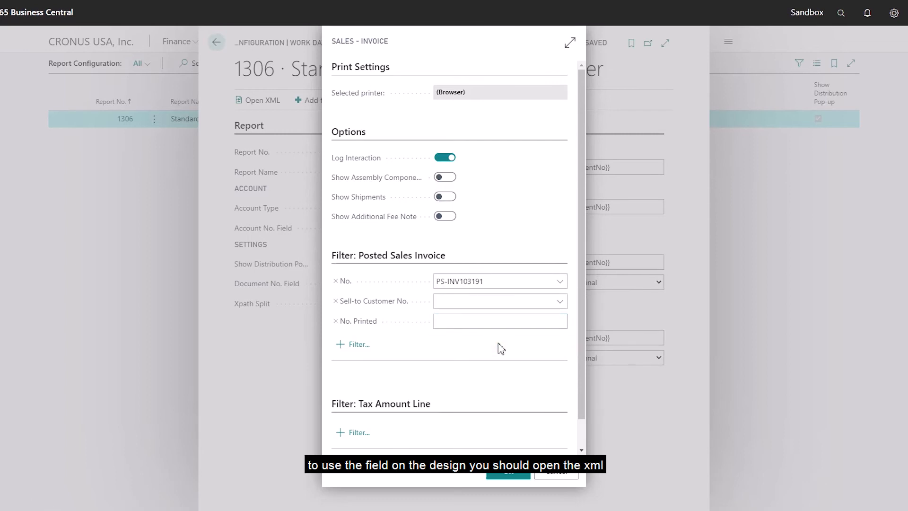
click(508, 470)
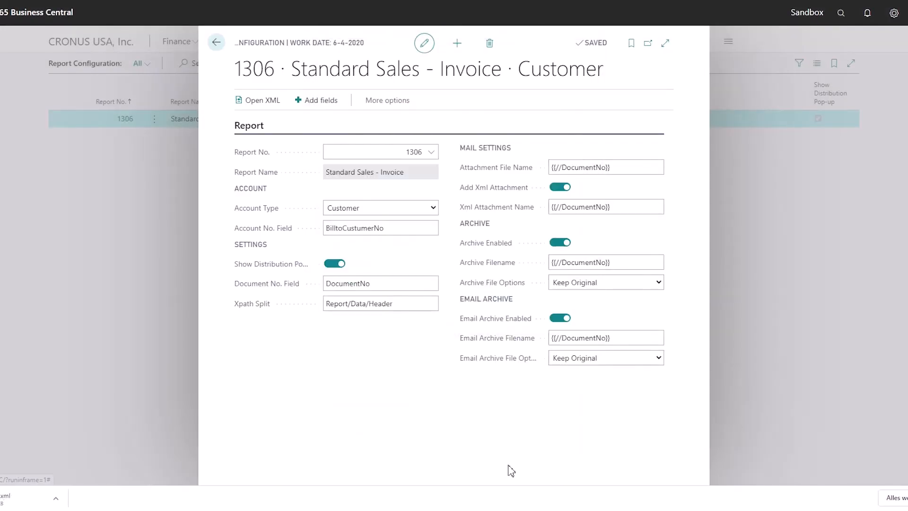
click(22, 497)
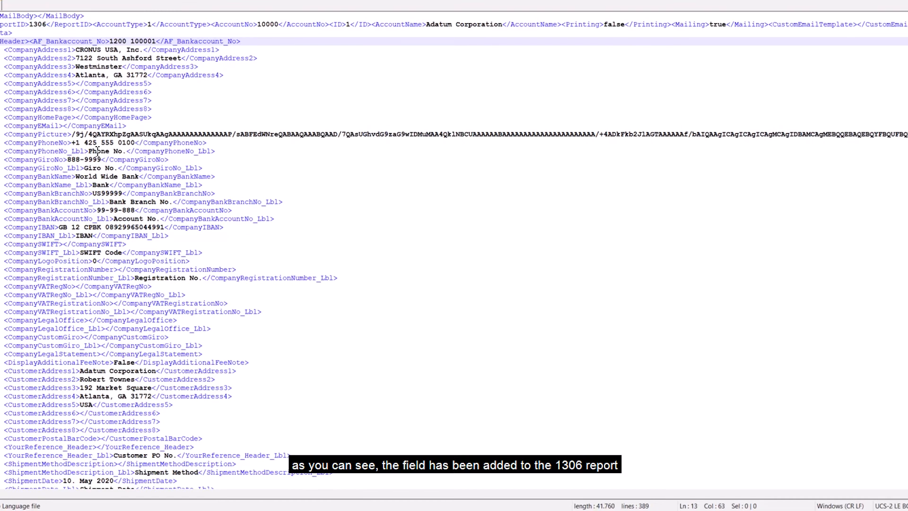
Step: Examine the Header section of the invoice XML and highlight the AF_Bankaccount_No node
scroll(97, 150, down, 1)
scroll(97, 150, up, 4)
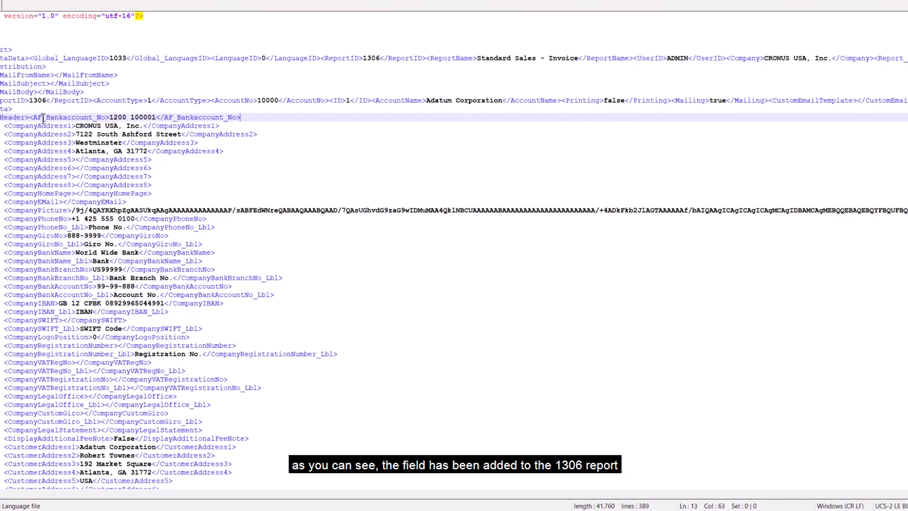
click(2, 50)
click(2, 109)
drag(2, 117, 247, 121)
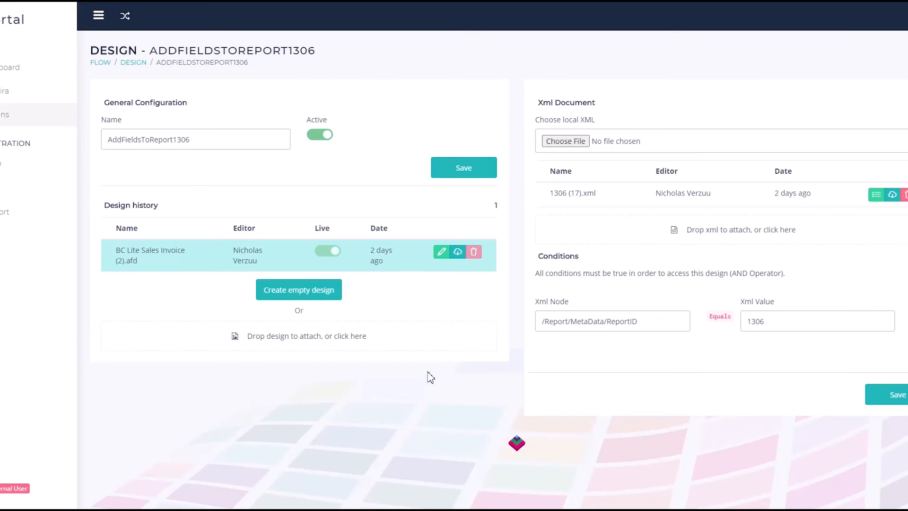
Step: Open the BC Lite Sales Invoice (2).afd design in the Online Designer with 1306 (17).xml as source XML
click(442, 252)
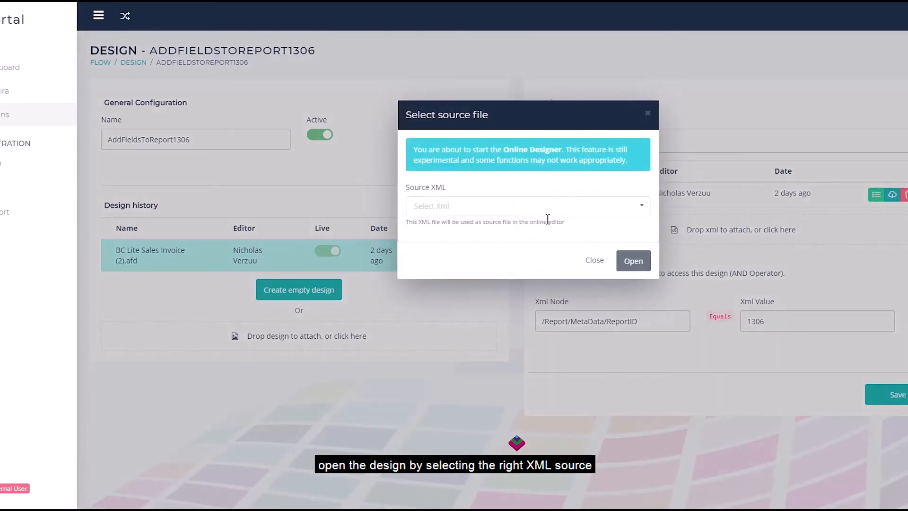
click(564, 206)
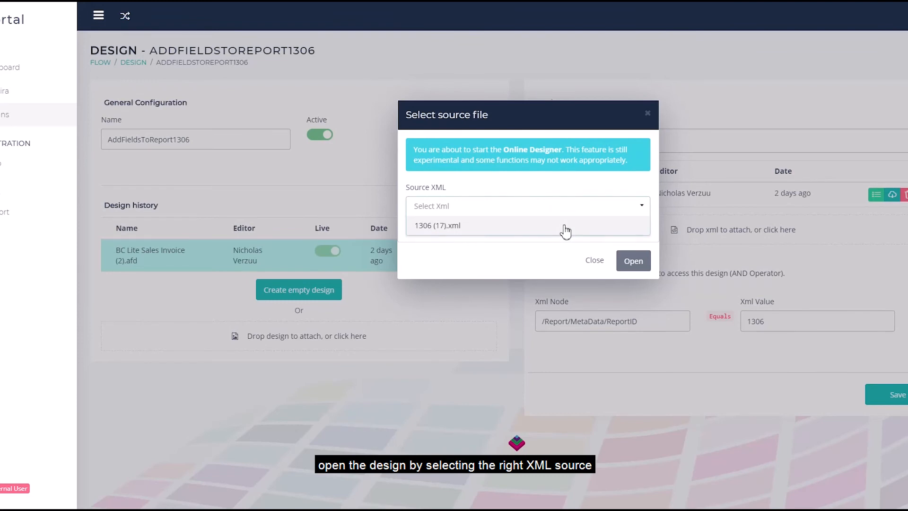
click(567, 227)
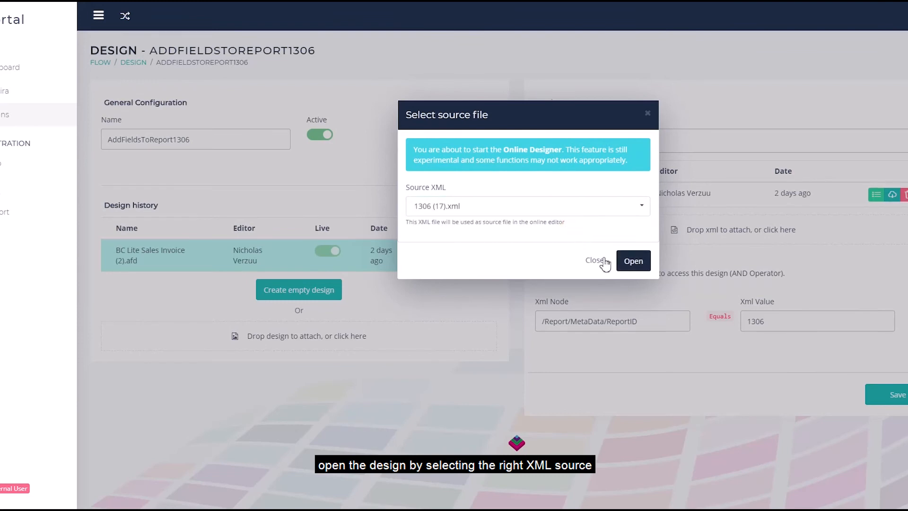
click(635, 261)
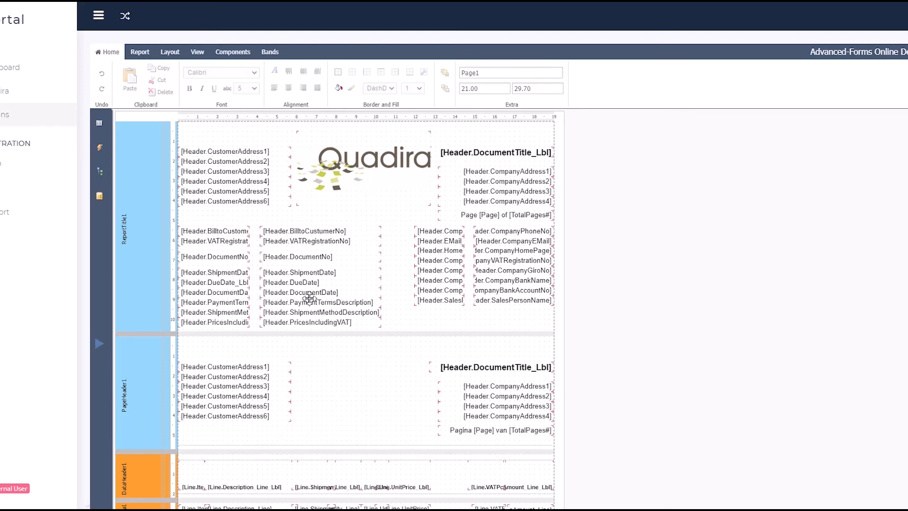
Step: Place the AF_Bankaccount_No field from the Connection data source's Header below the salesperson name in the ReportTitle1 band
click(99, 197)
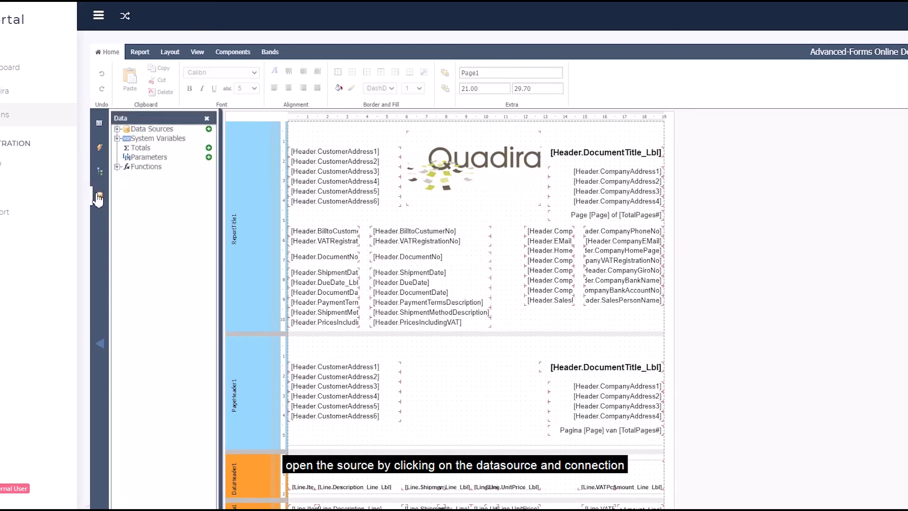
click(116, 128)
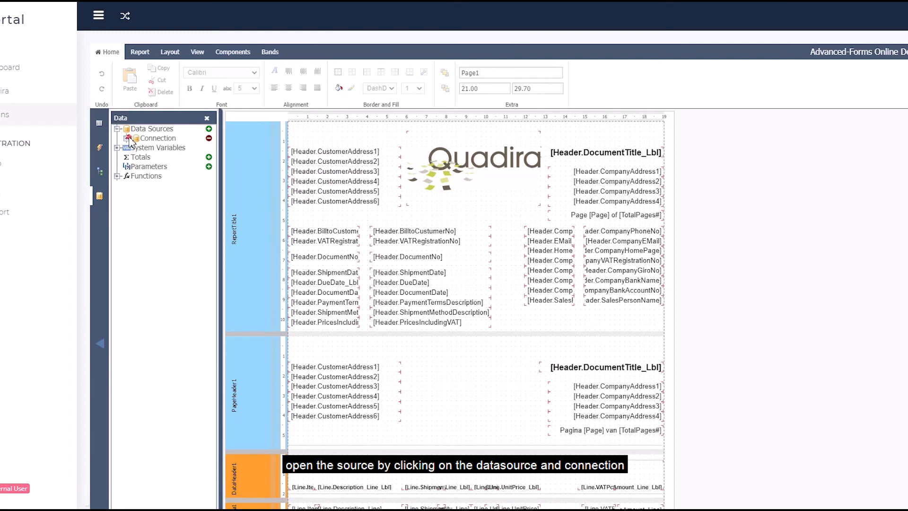
click(126, 138)
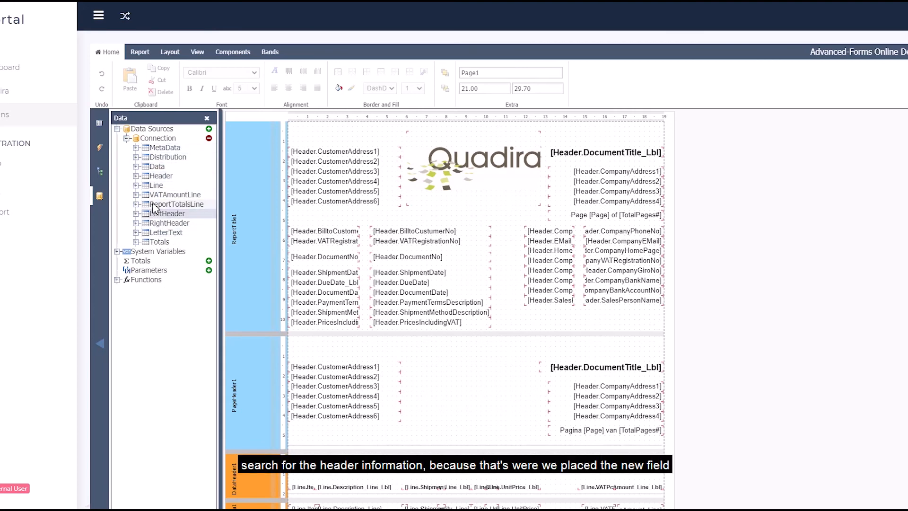
click(136, 176)
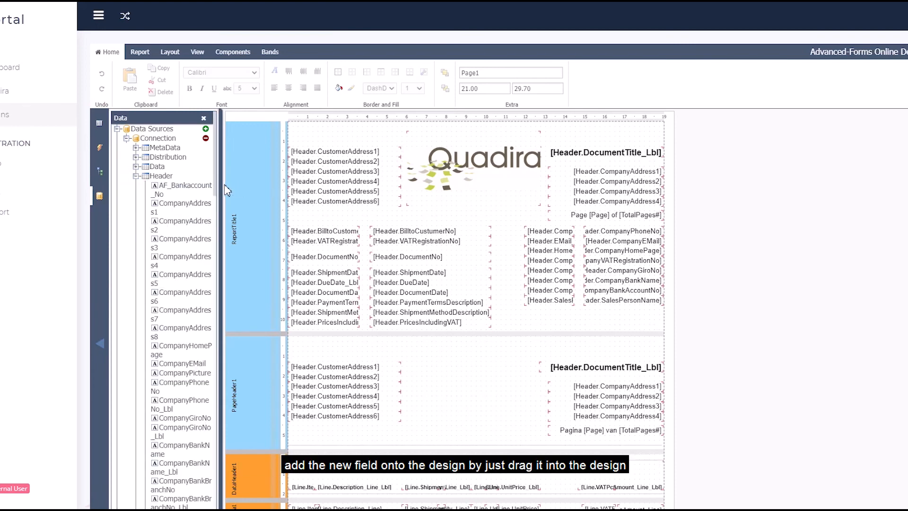
drag(222, 186, 270, 187)
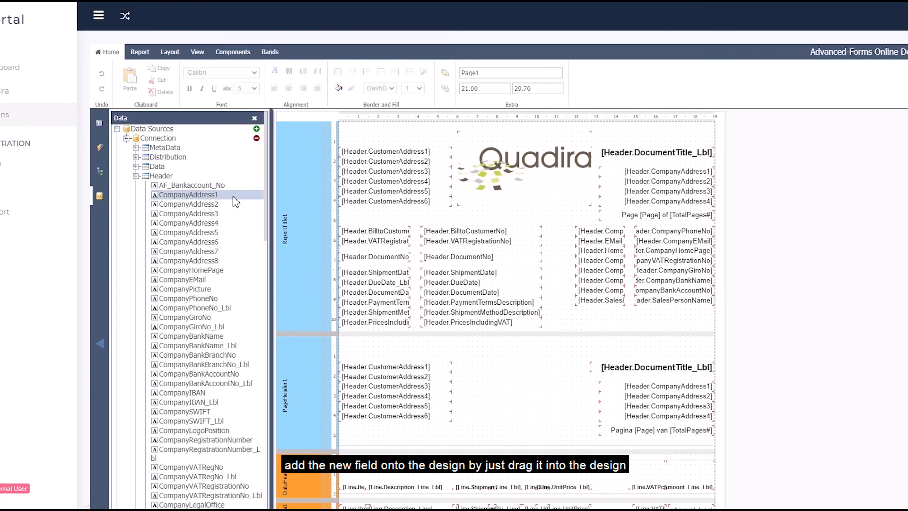
drag(230, 186, 650, 311)
click(665, 331)
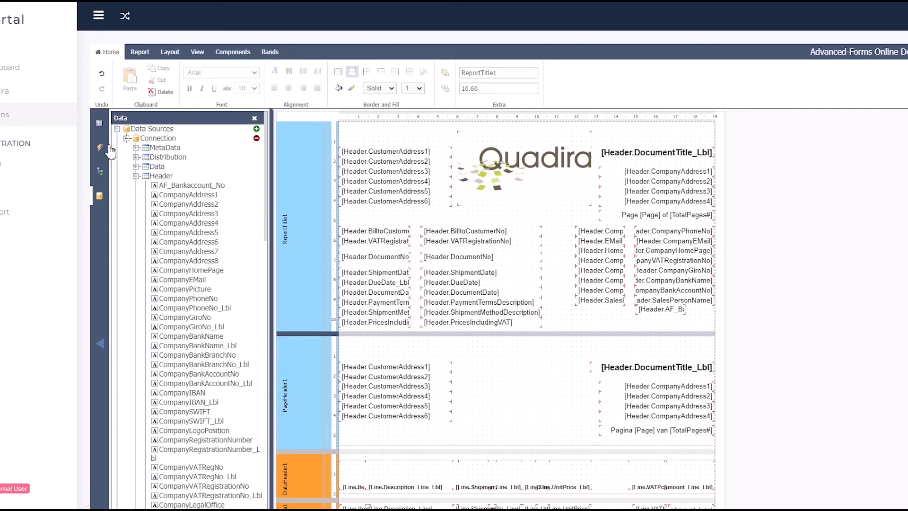
click(101, 196)
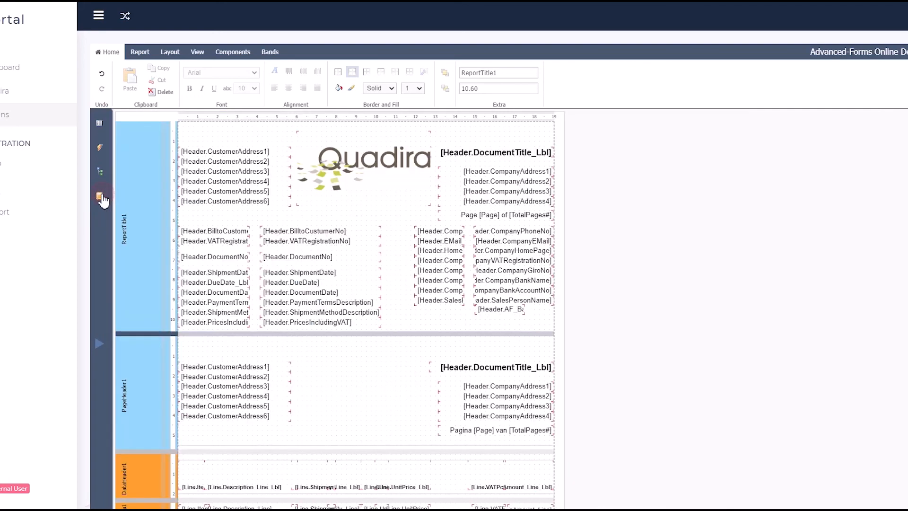
Step: Preview the invoice design with live data and highlight the customer bank account number below the salesperson name
click(141, 56)
click(118, 92)
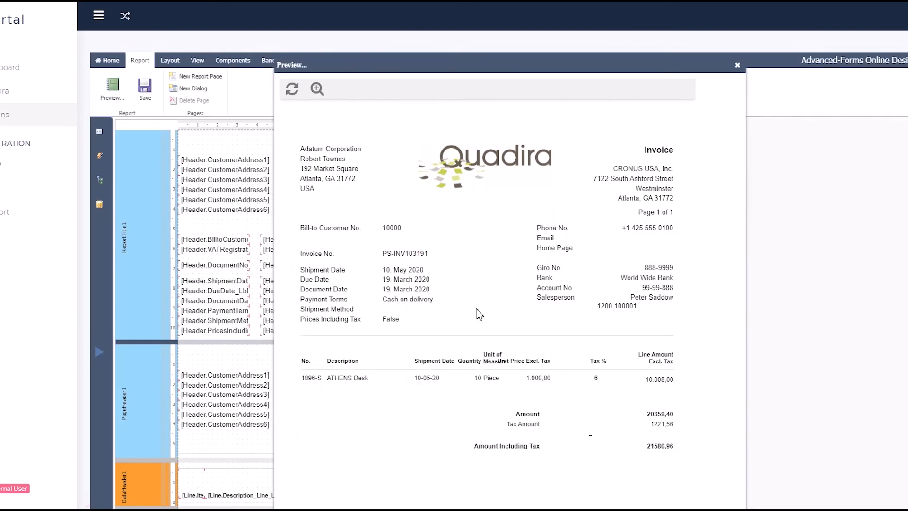
drag(638, 307, 588, 311)
click(589, 312)
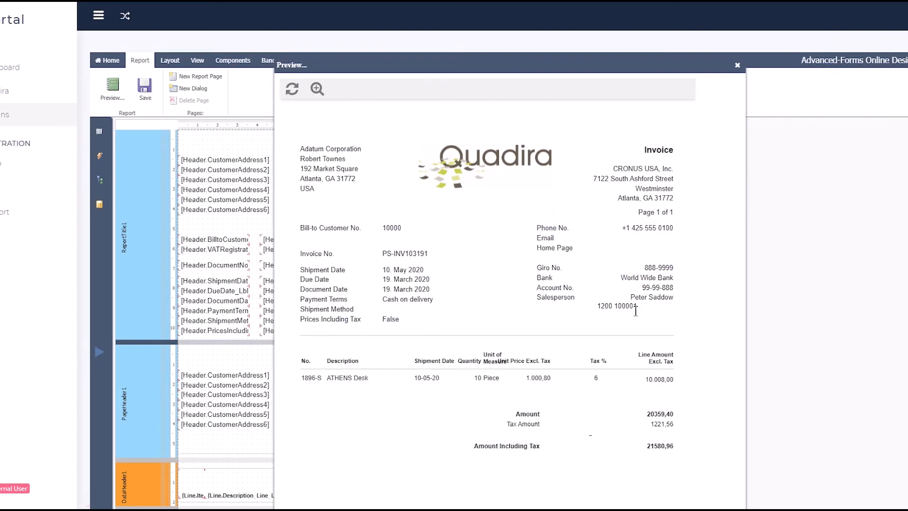